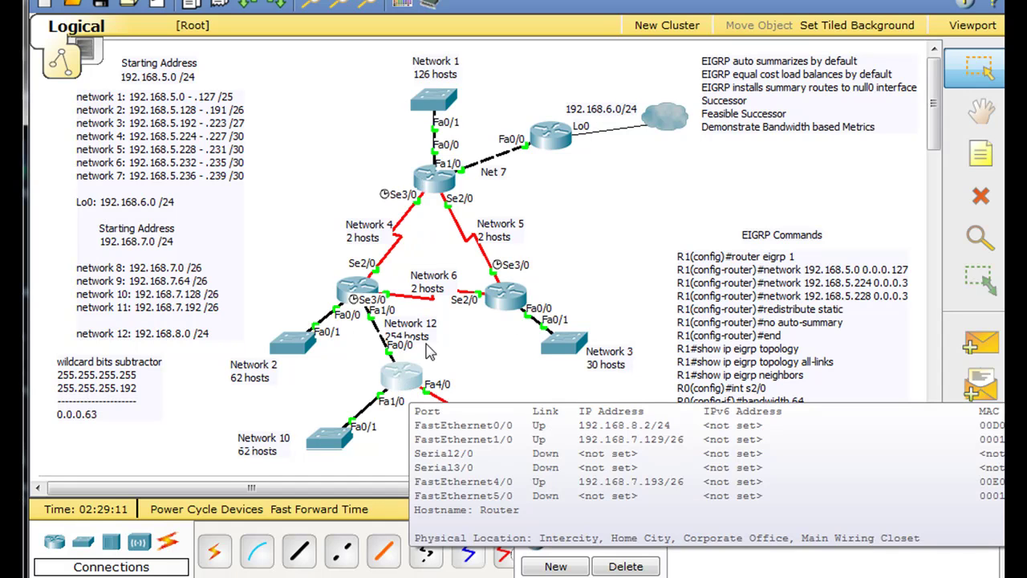
Open the command line of router R0, the one joining Networks 2, 4, 6 and 12, and enter privileged EXEC mode
mouse_move(360, 289)
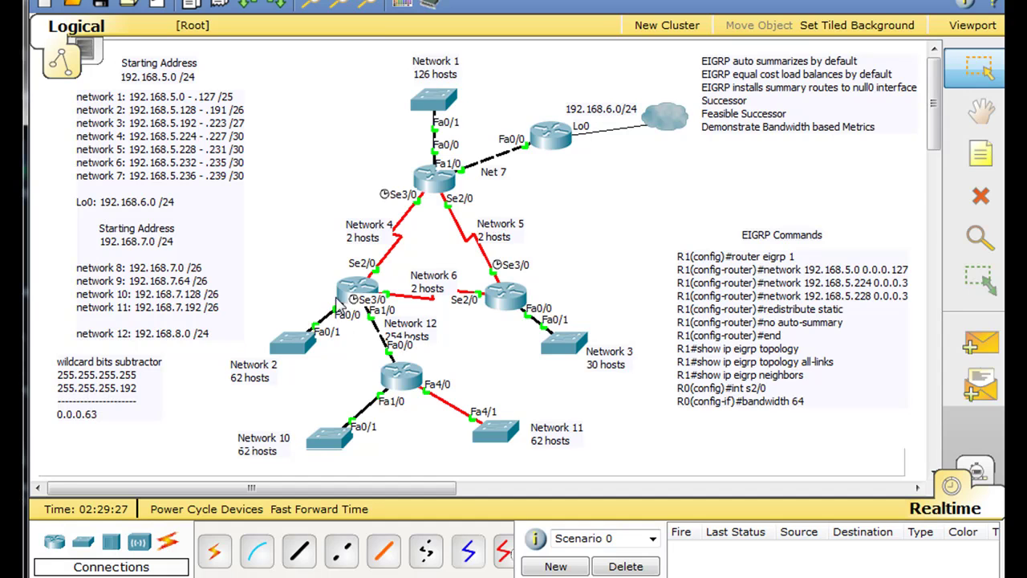
mouse_move(397, 233)
left_click(353, 288)
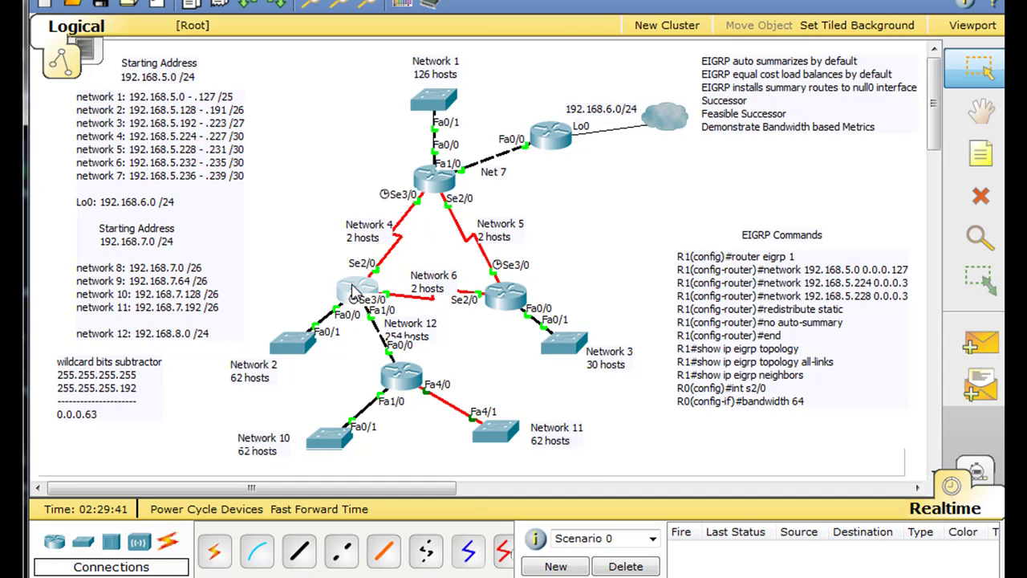
left_click_drag(282, 27, 487, 10)
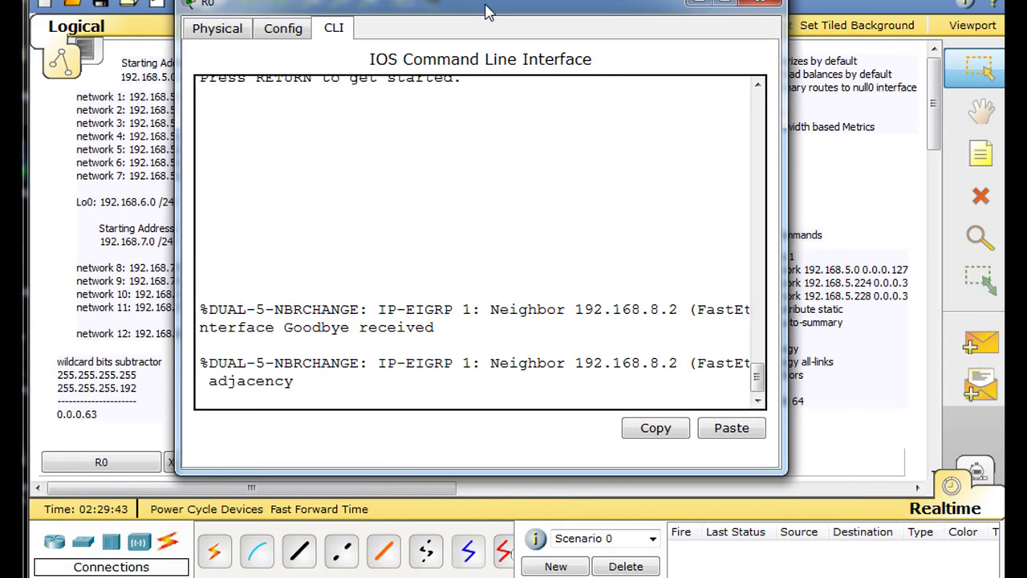
key("Return")
type("en")
key("Return")
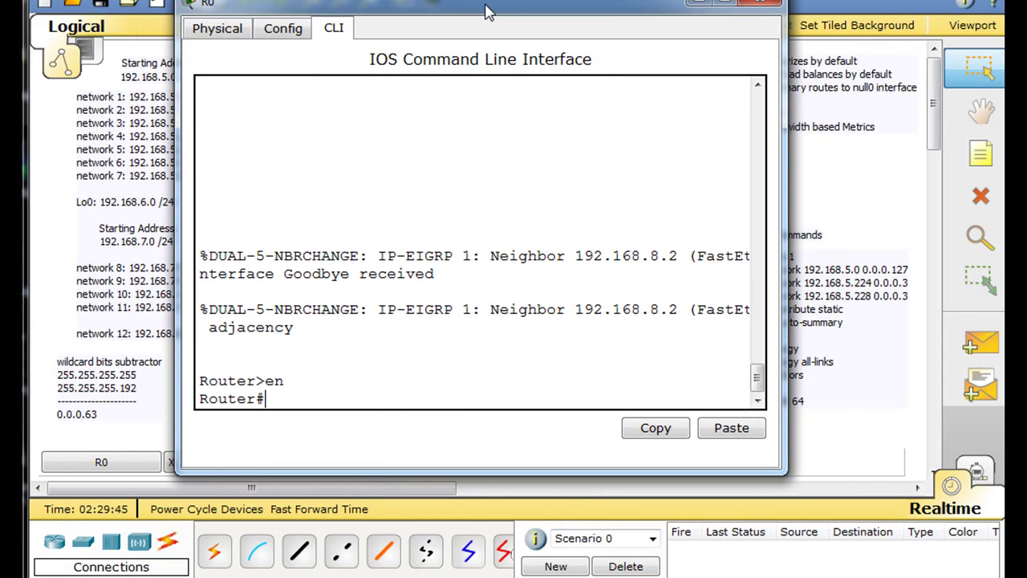
Display R0's IP routing table and widen the router window so the full route lines can be read
type("show ip route")
key("Return")
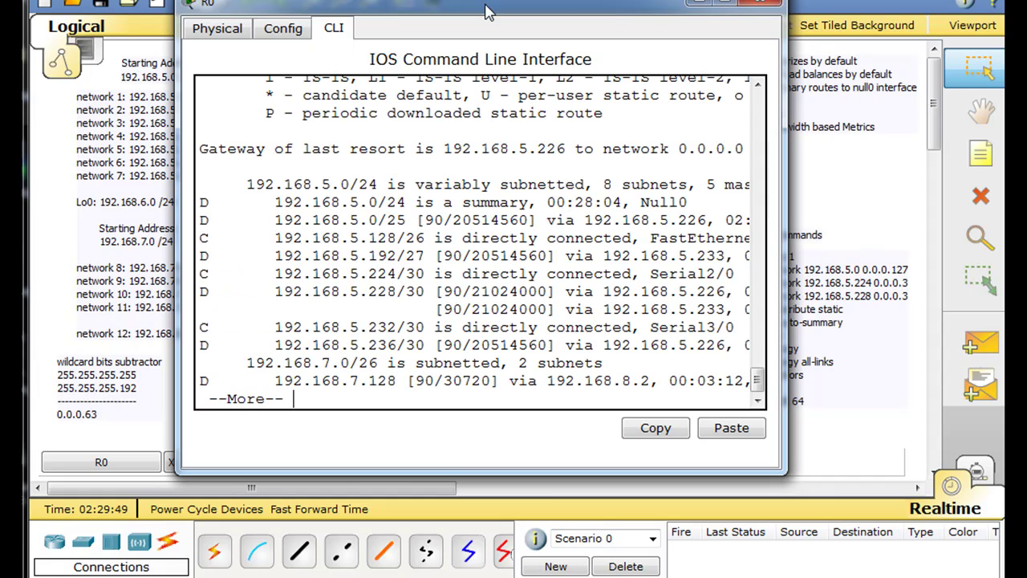
left_click_drag(787, 380, 1005, 379)
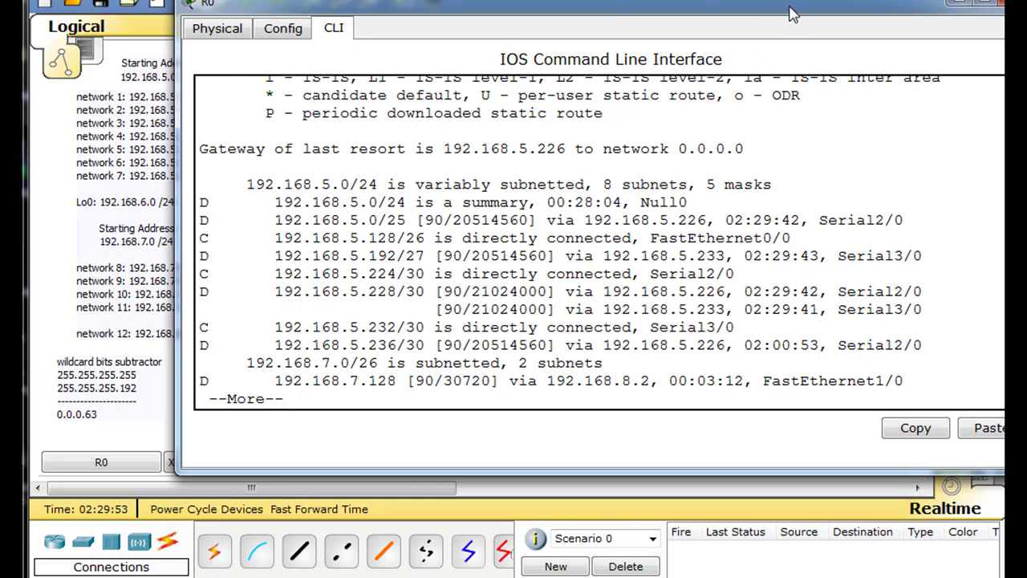
left_click_drag(790, 14, 689, 18)
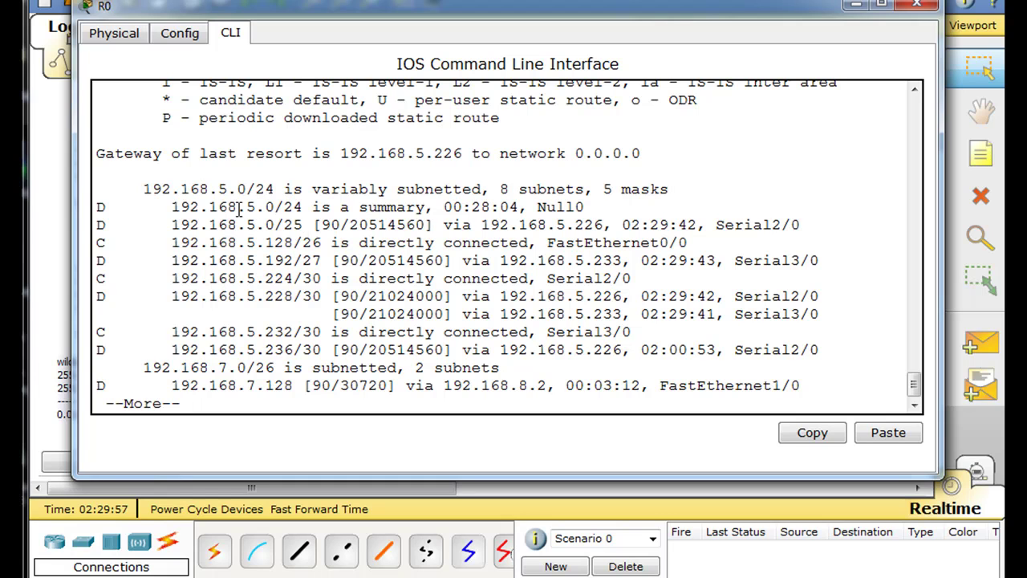
Examine the Null0 summary route and the metrics of both paths to 192.168.5.228/30, and page through the rest of the routing table
left_click_drag(586, 207, 535, 206)
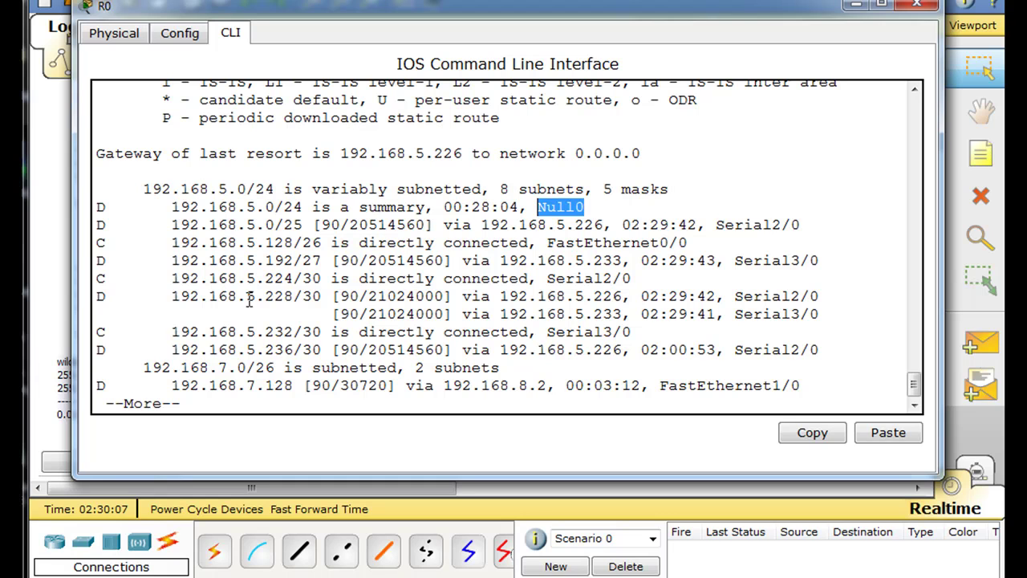
left_click_drag(266, 297, 820, 317)
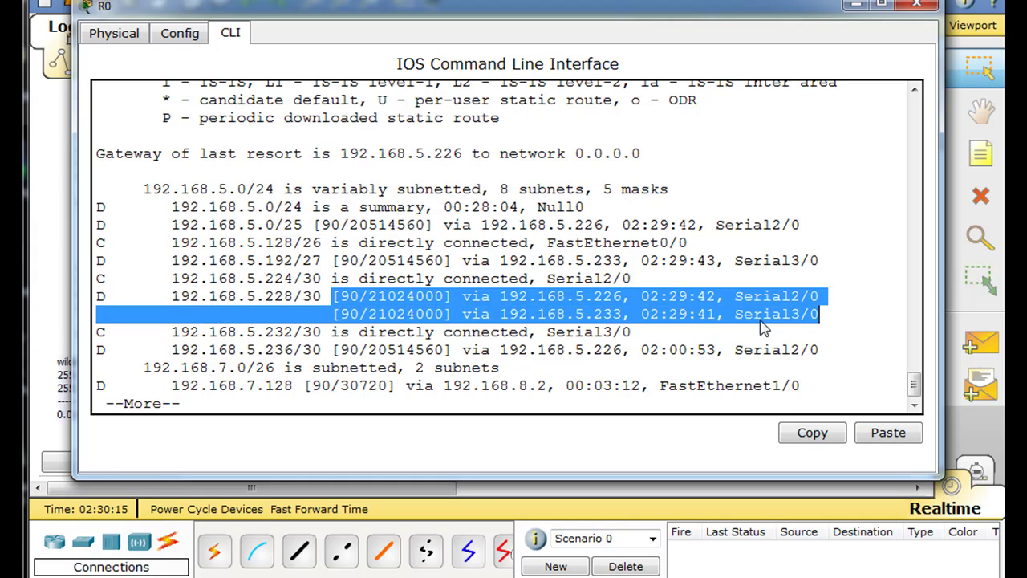
left_click(291, 315)
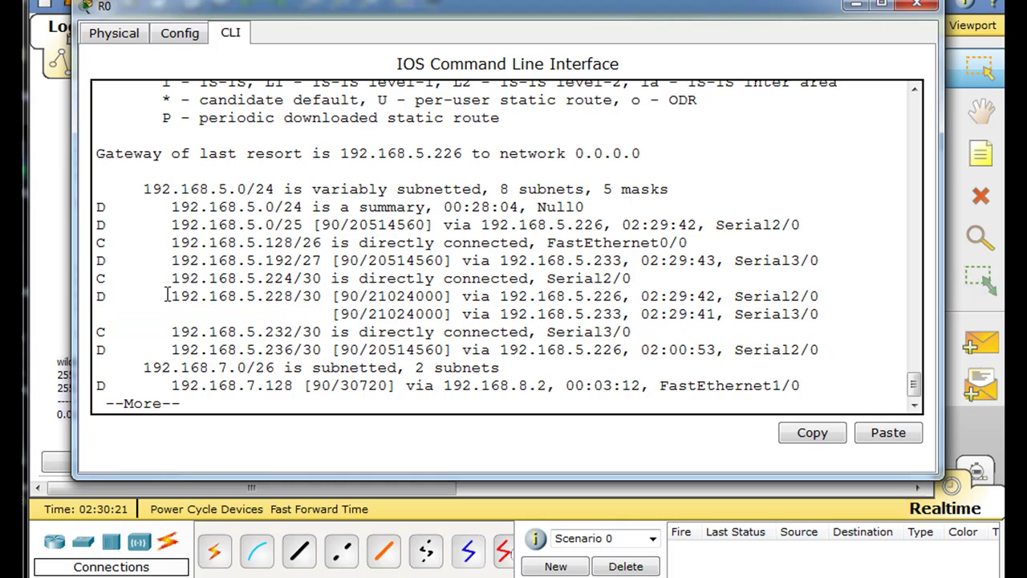
left_click_drag(167, 297, 327, 301)
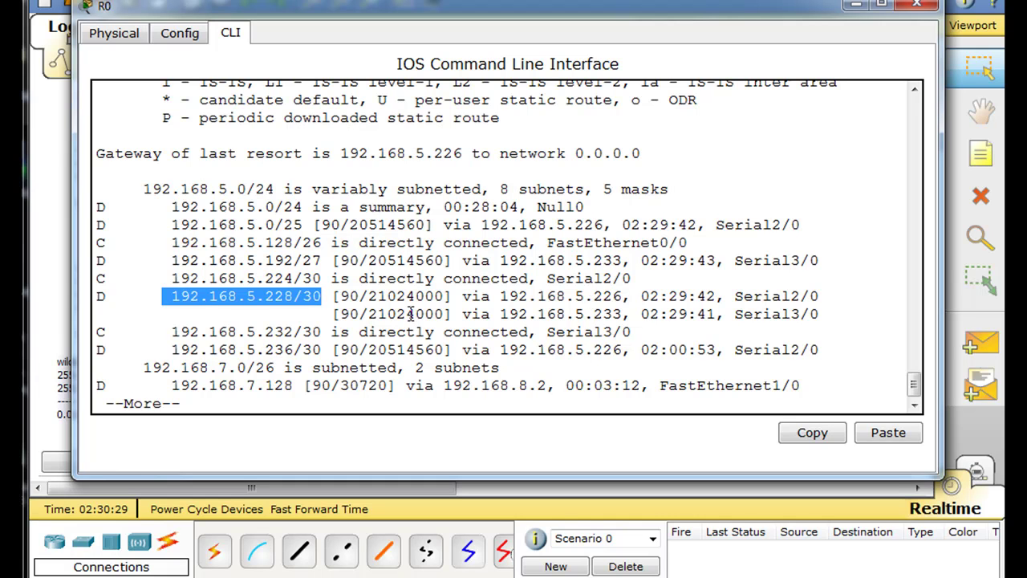
left_click(341, 296)
left_click_drag(343, 296, 450, 296)
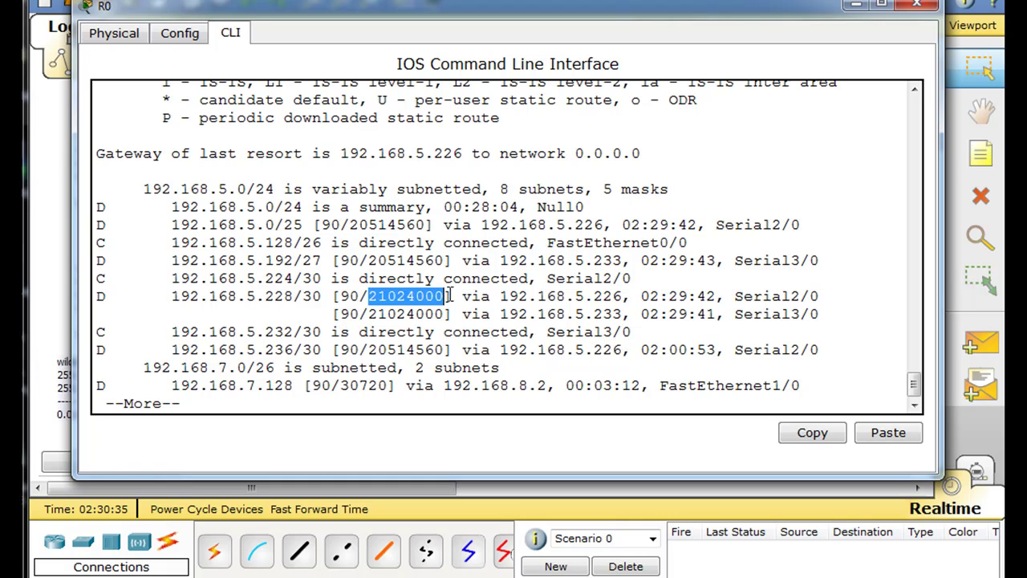
left_click_drag(367, 313, 448, 314)
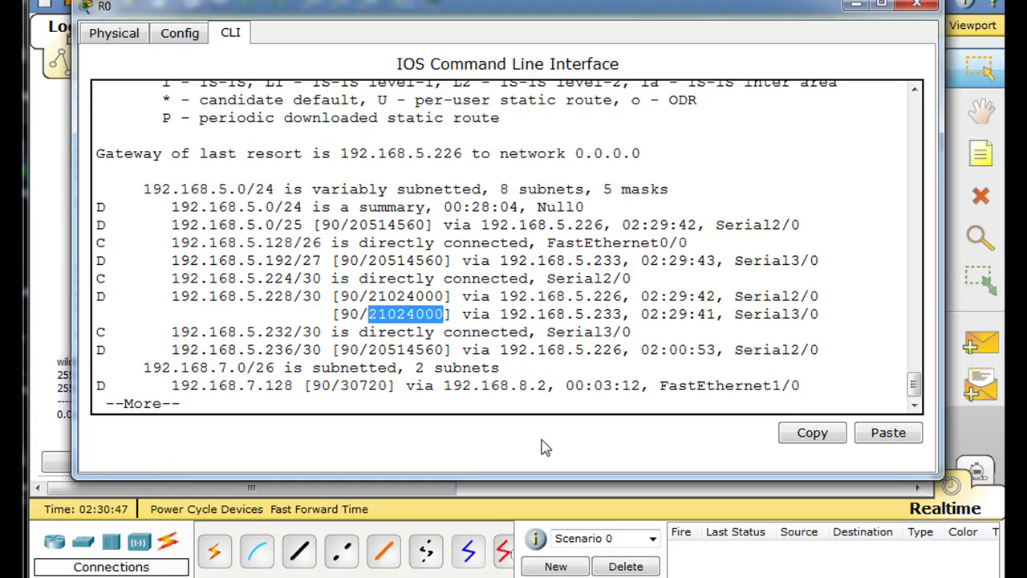
key("space")
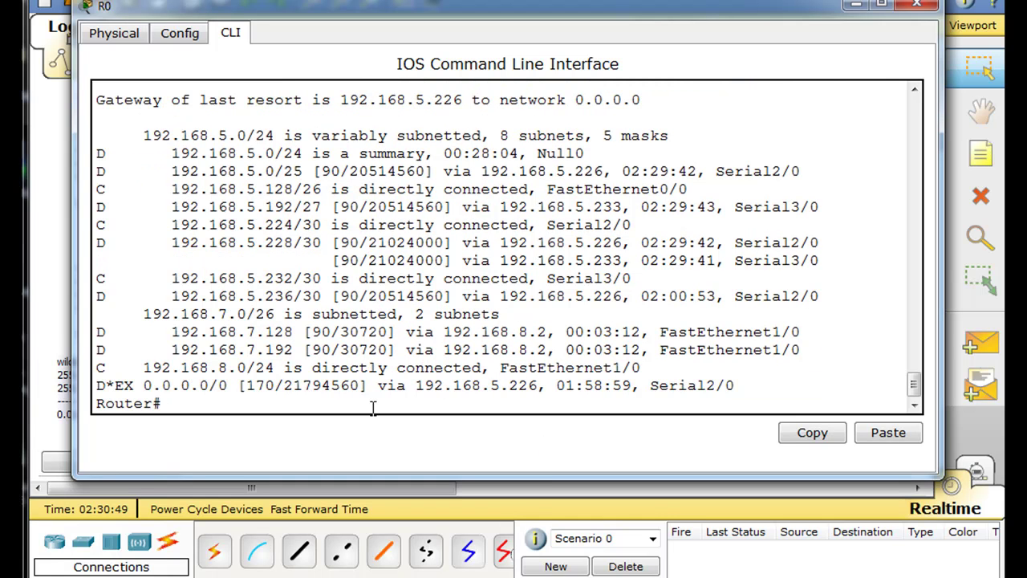
Display the EIGRP topology table on R0 with show ip eigrp topology
type("show ip eigrp topolo")
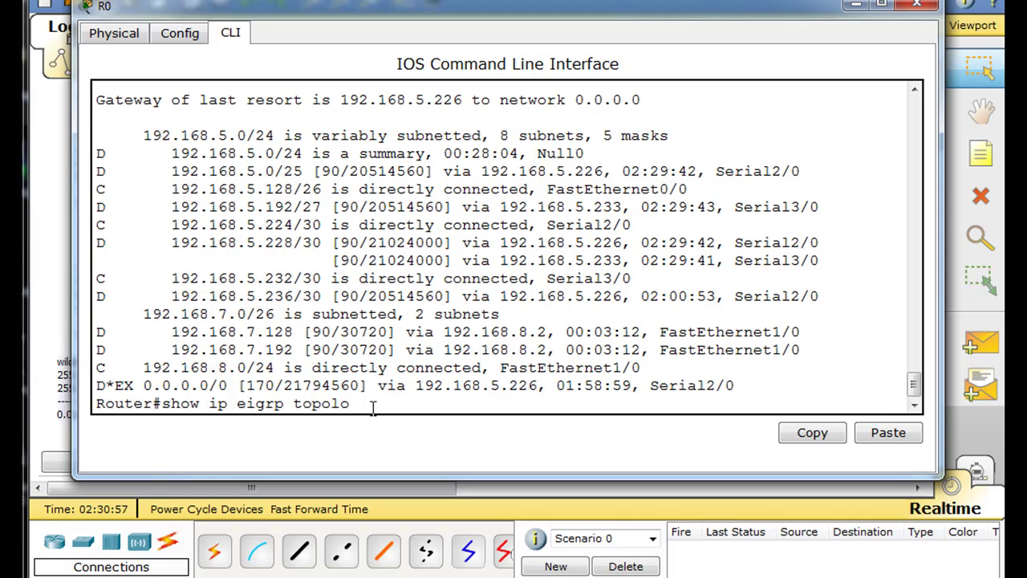
type("gy")
key("Return")
mouse_move(915, 394)
left_mouse_down()
mouse_move(915, 384)
mouse_move(916, 395)
left_mouse_up()
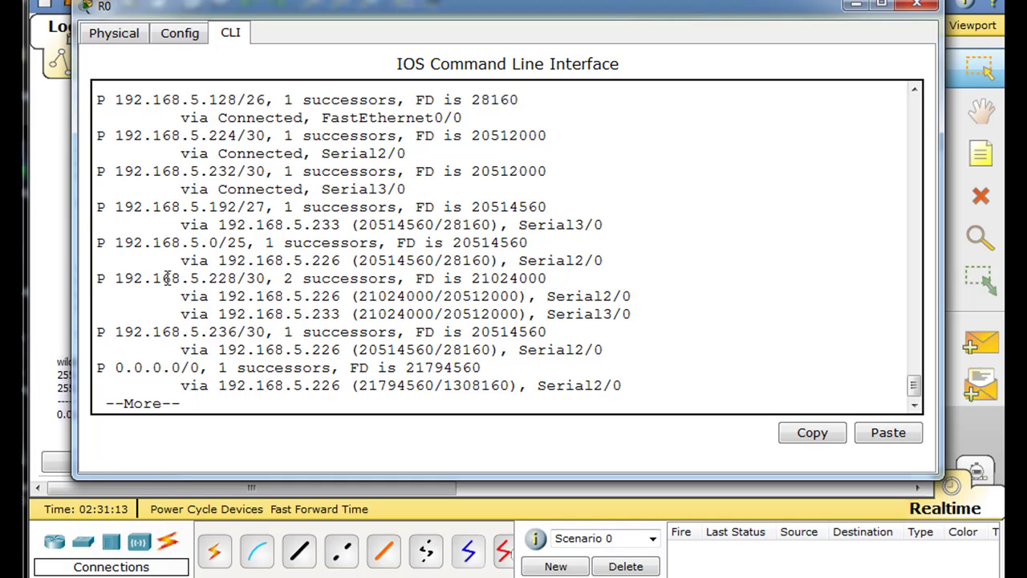
Examine the successors, the feasible distance and both path metrics for 192.168.5.228/30 in the EIGRP topology table
left_click_drag(284, 277, 550, 278)
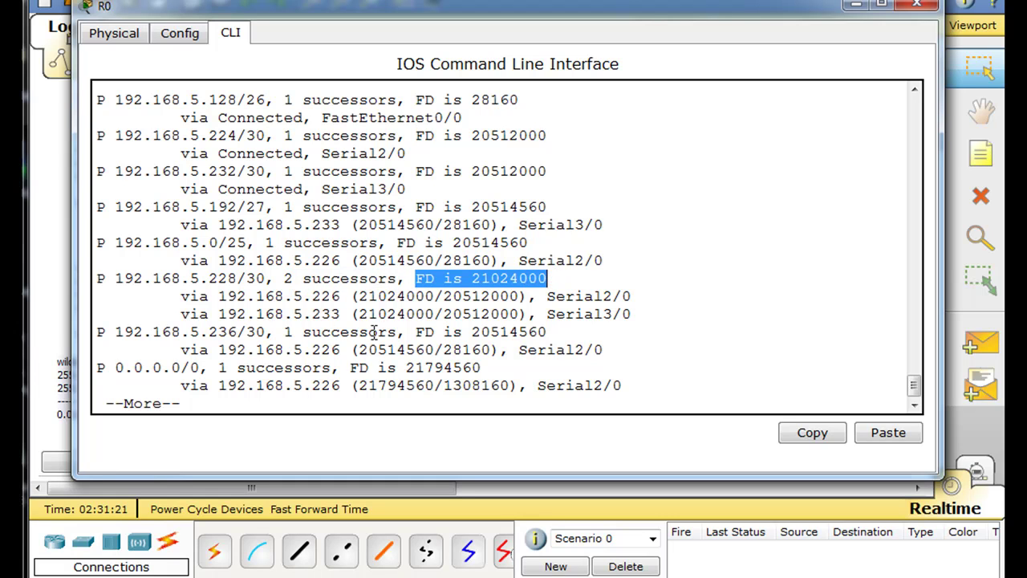
left_click(302, 277)
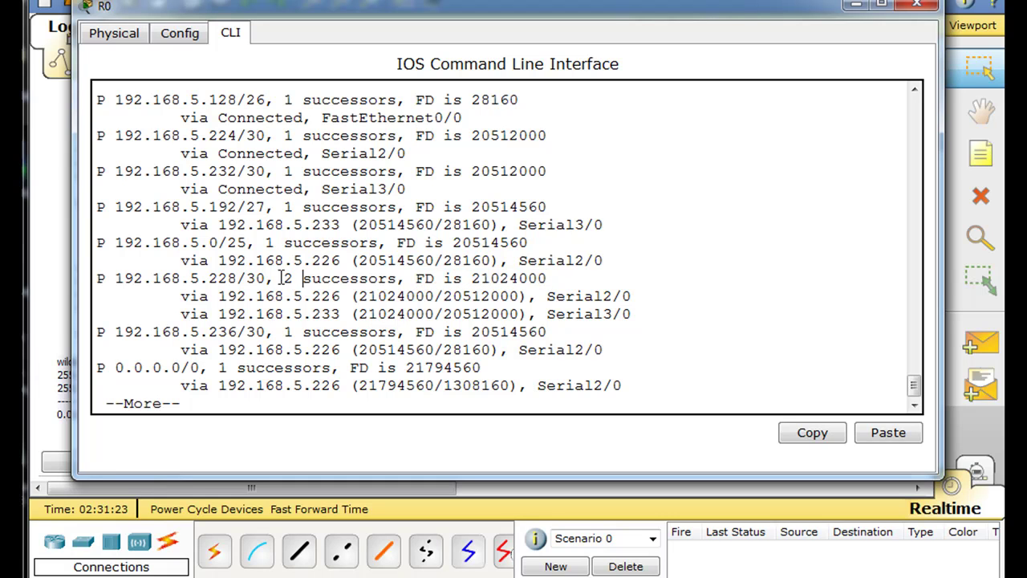
left_click_drag(299, 277, 400, 277)
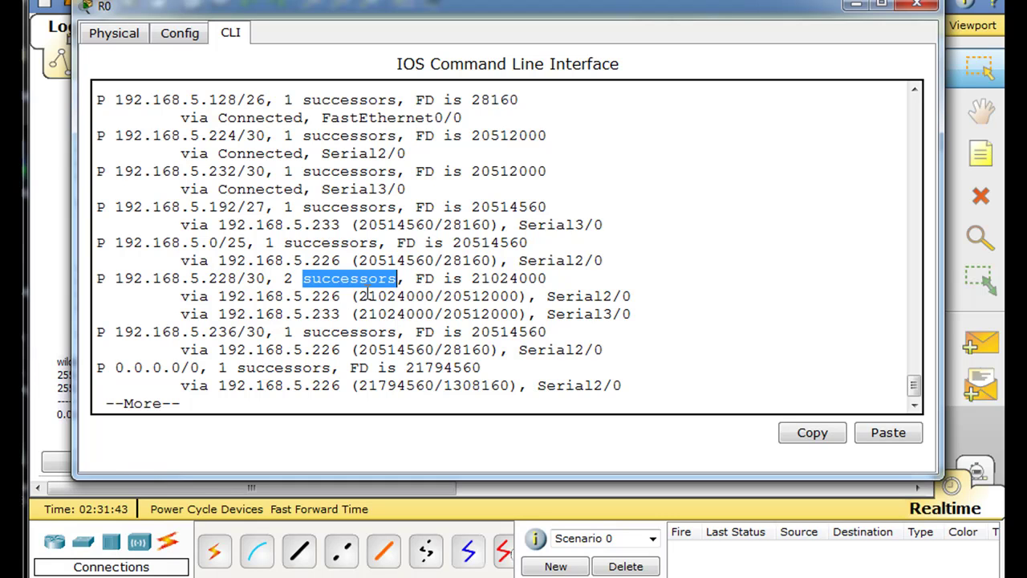
left_click_drag(359, 296, 444, 296)
left_click_drag(359, 313, 434, 314)
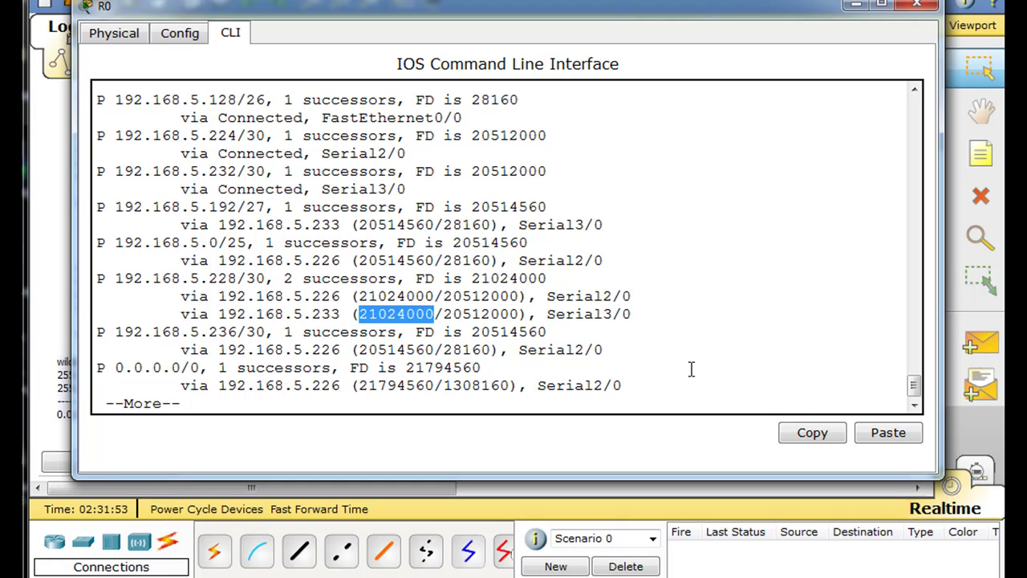
scroll(914, 385, "up", 2)
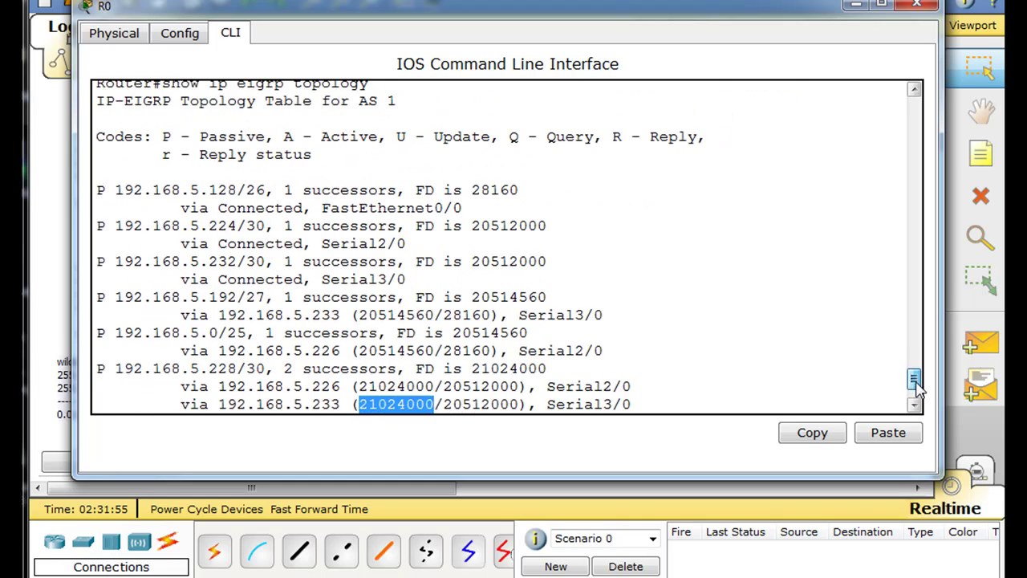
scroll(914, 386, "down", 1)
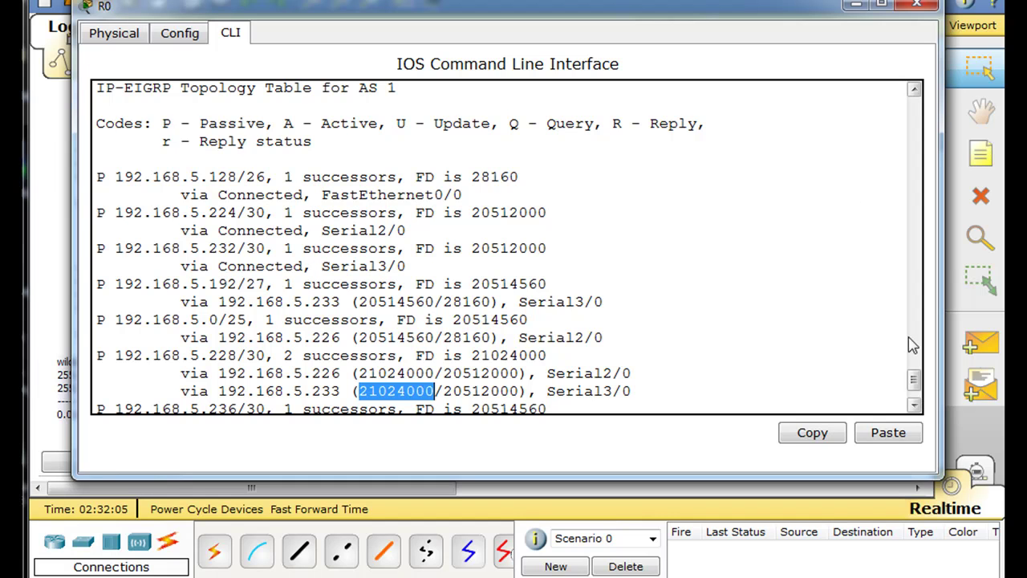
scroll(913, 385, "down", 2)
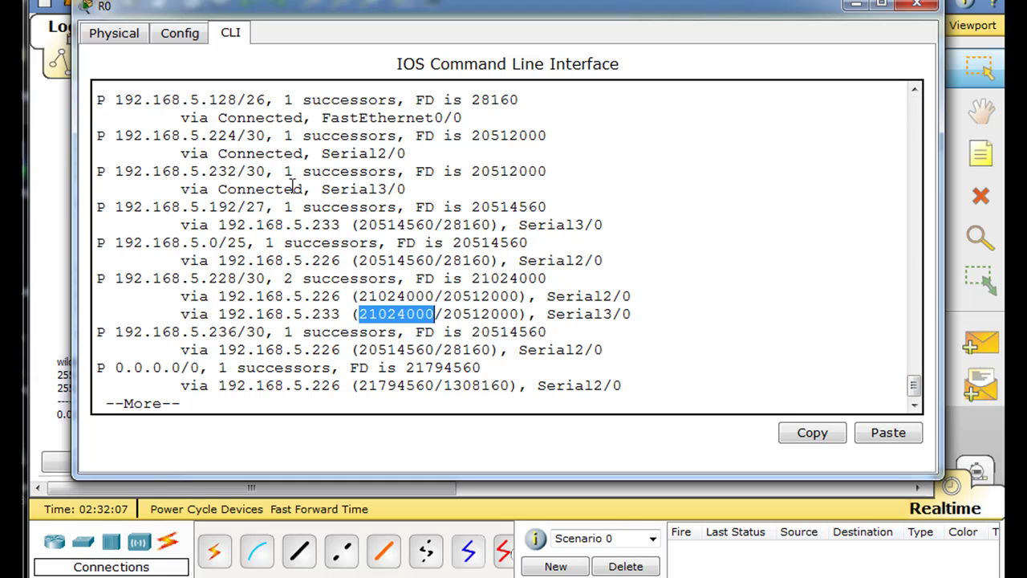
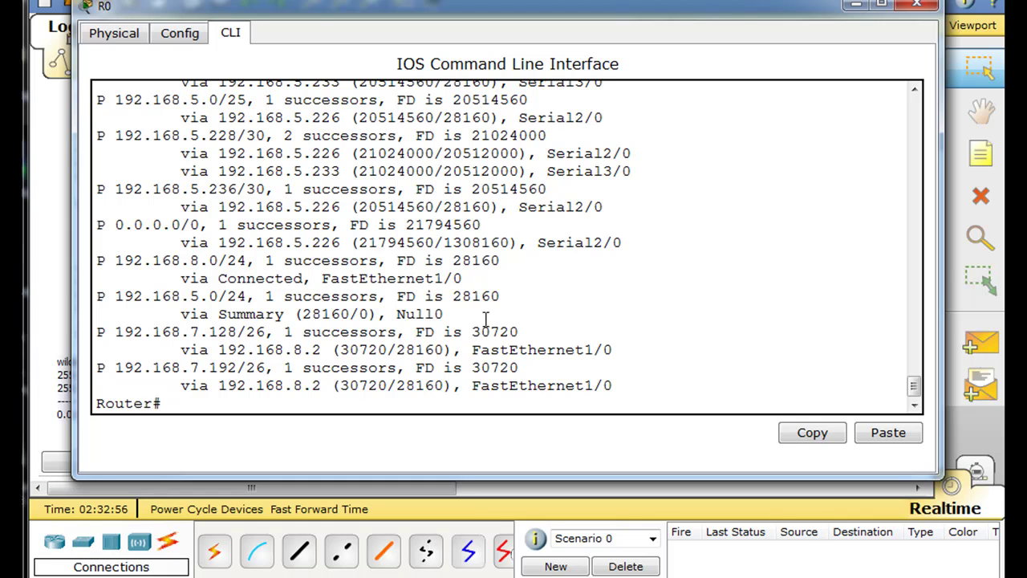
Disable automatic summarization for EIGRP process 1 on R0 and return to privileged EXEC mode
type("conf t")
key("Return")
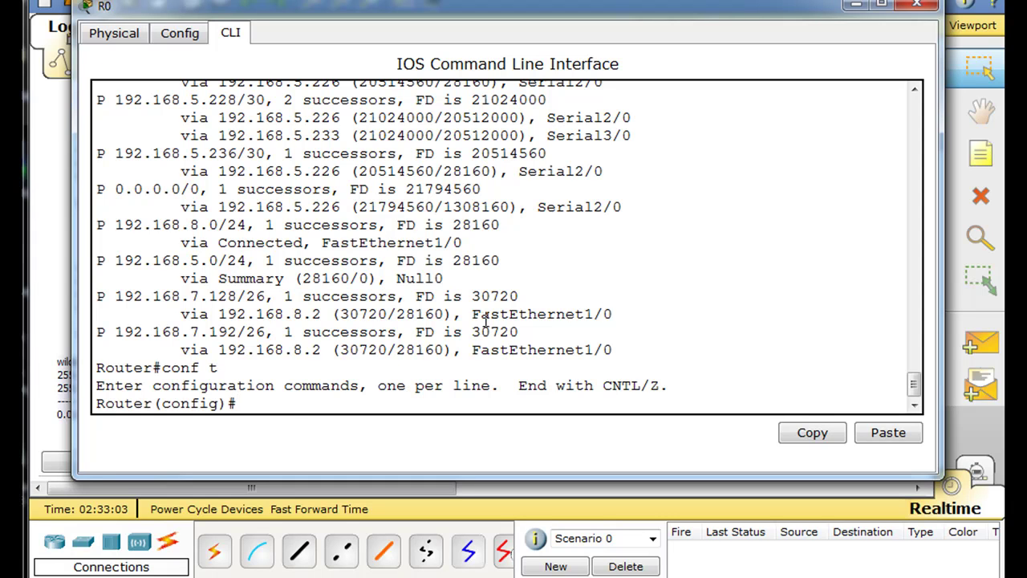
type("router eigrp 1")
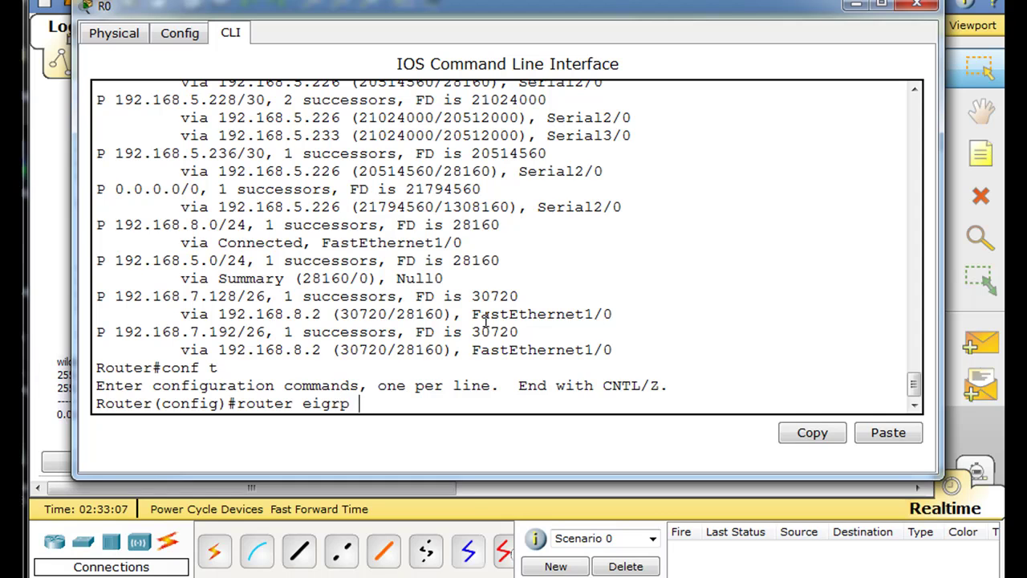
key("Return")
type("no")
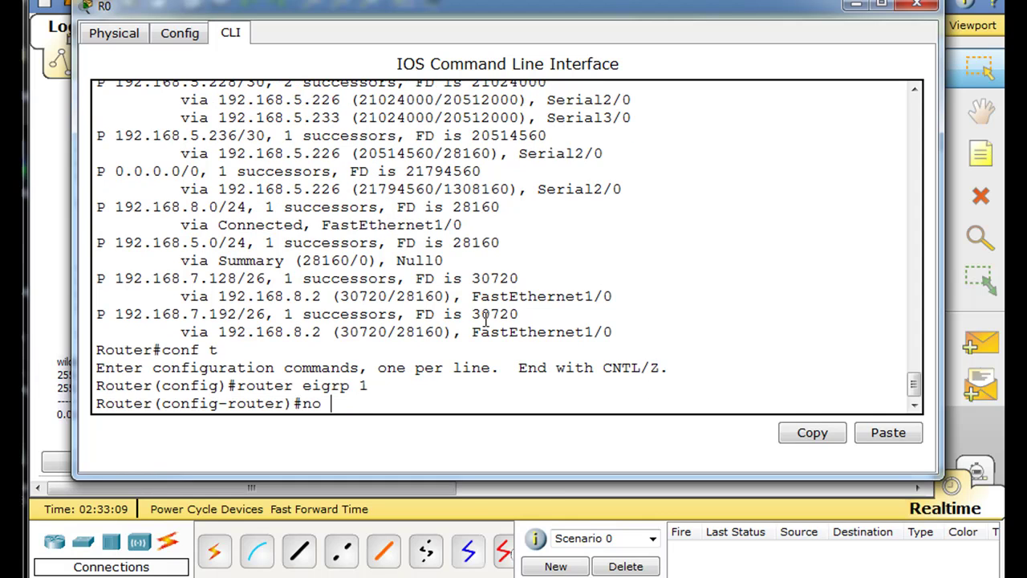
type(" auto-summary")
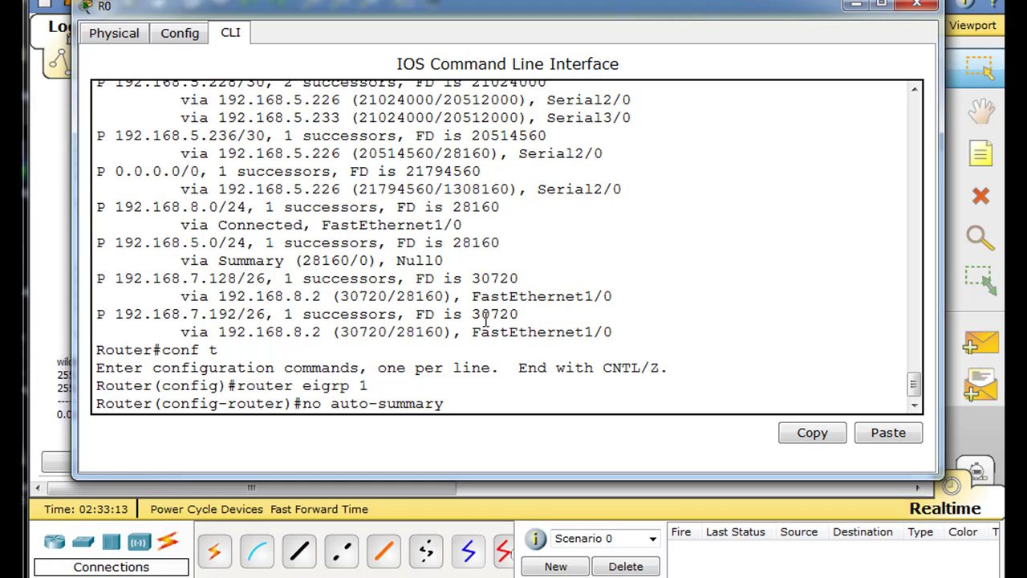
key("Return")
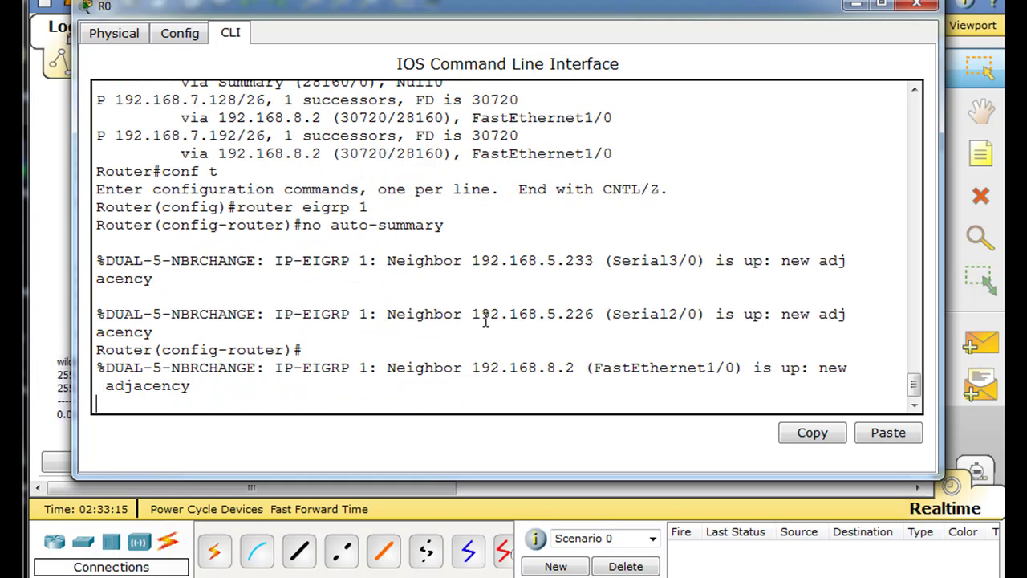
key("Return")
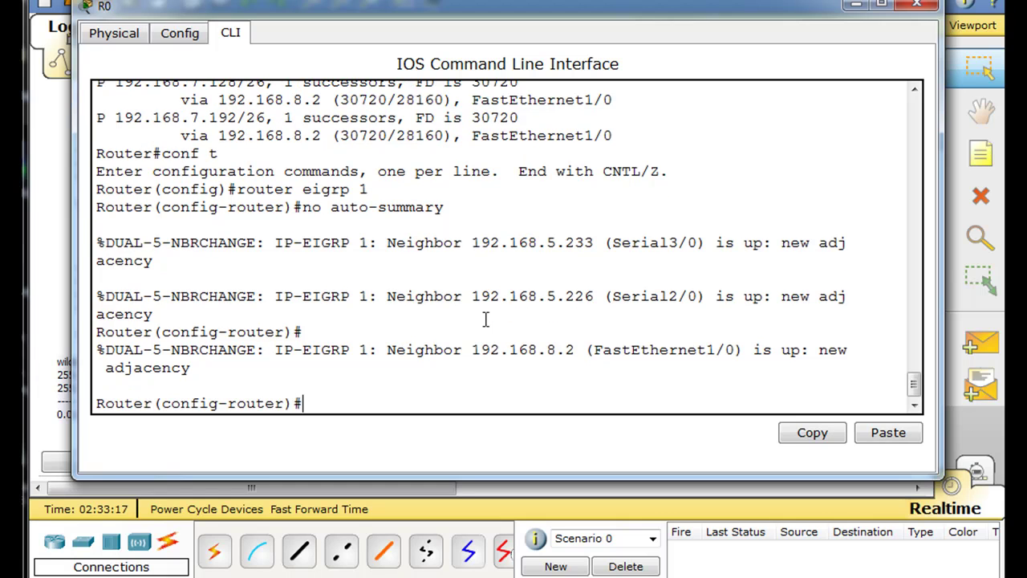
key("ctrl+z")
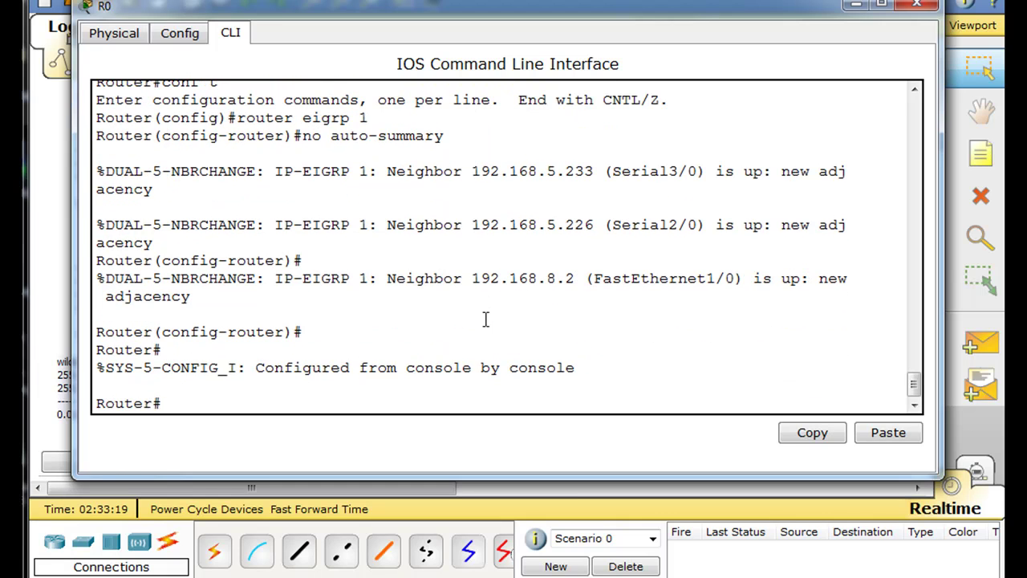
Set the bandwidth of R0's interface s3/0 to 64 in configuration mode and close the router window
type("conf t")
key("Return")
type("in")
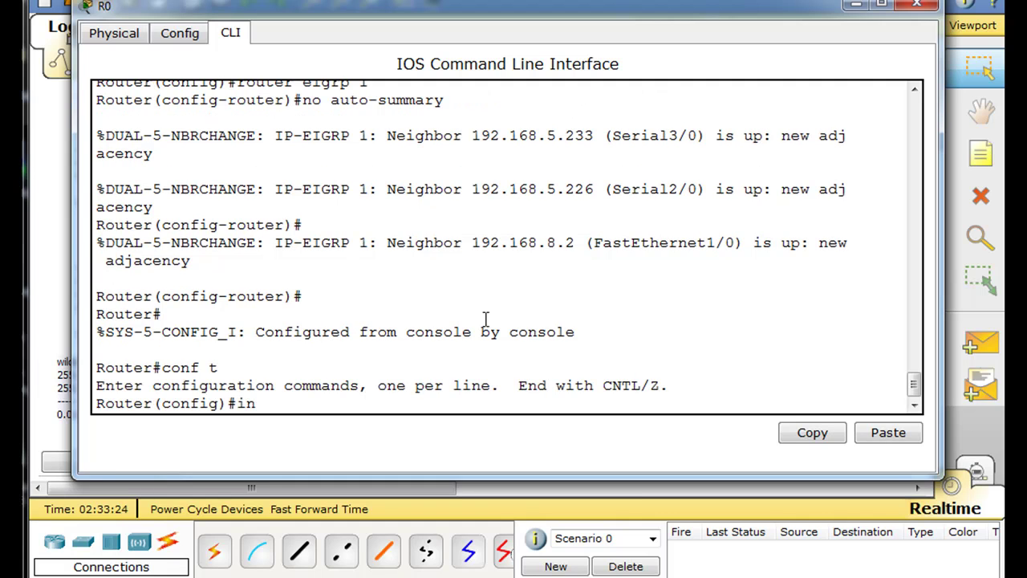
type("t s3/0")
key("Return")
type("bandw")
type("dth")
key("BackSpace")
key("BackSpace")
key("BackSpace")
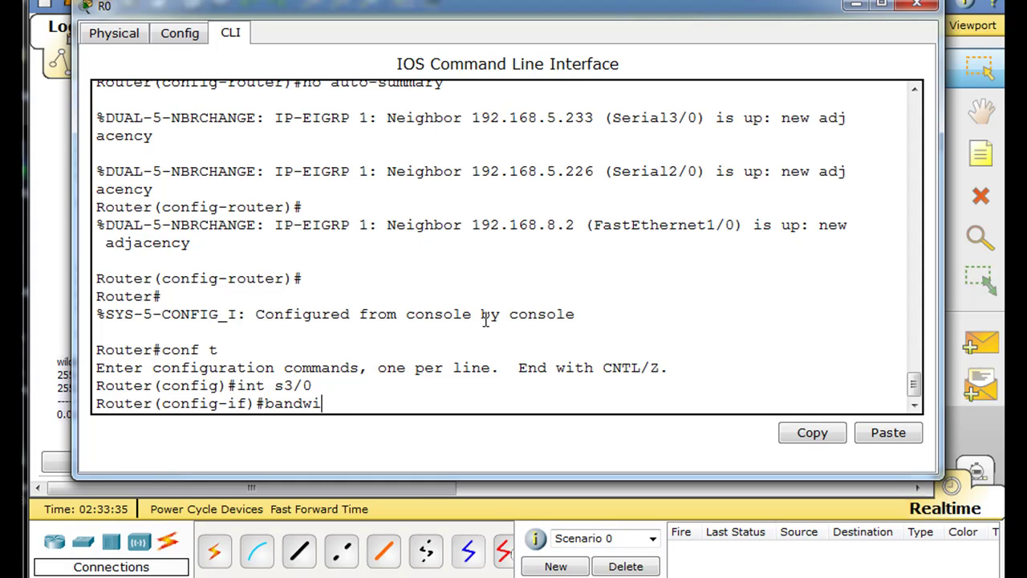
type("idth 64")
key("Return")
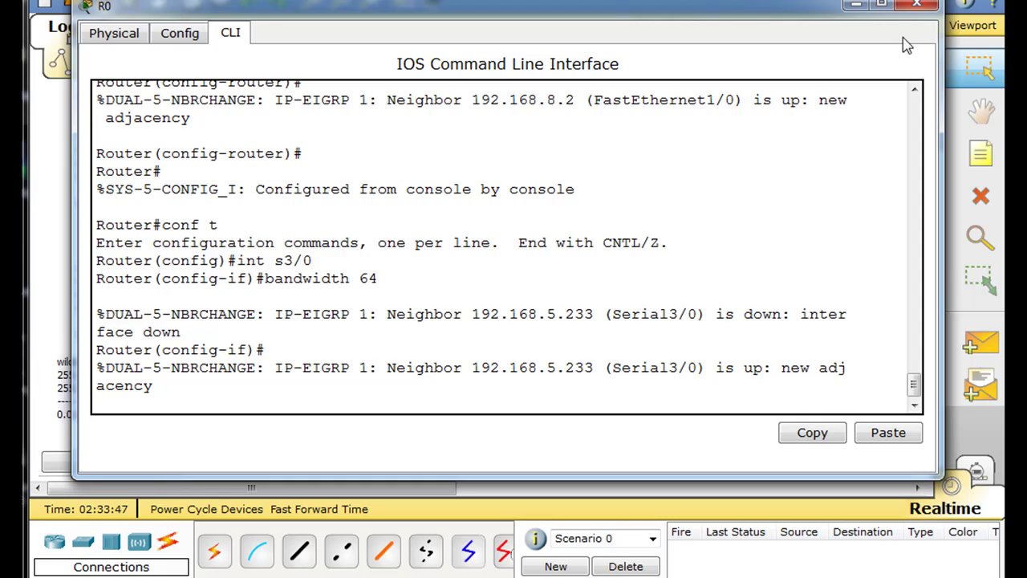
left_click(920, 8)
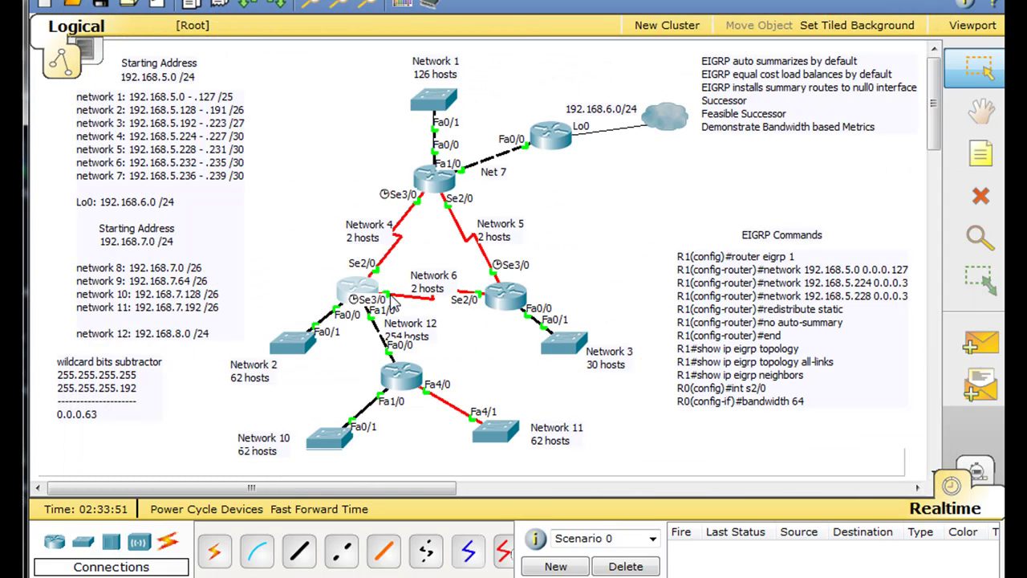
Open R3's command line and enter global configuration mode with en and conf t
mouse_move(504, 303)
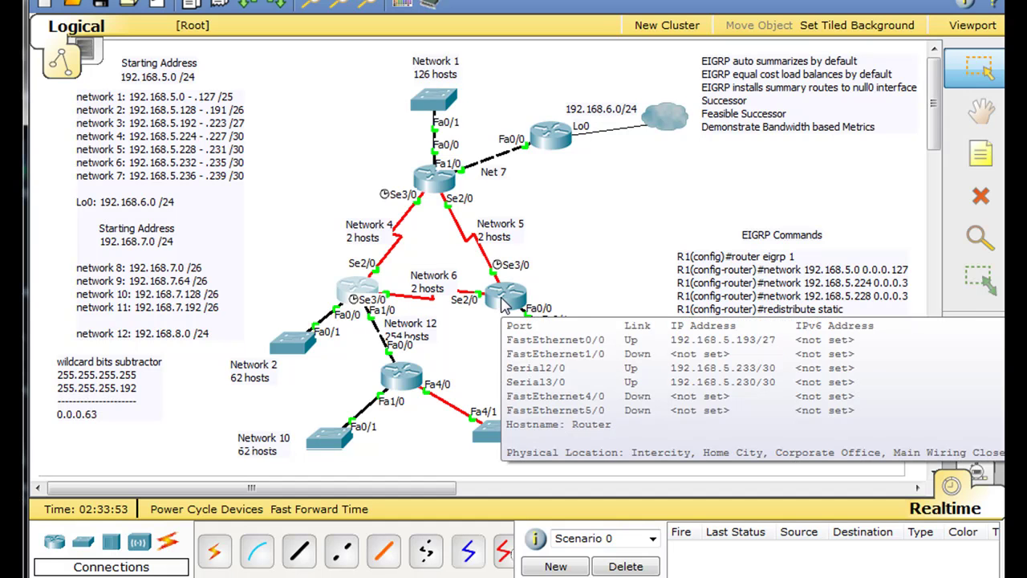
left_click(502, 298)
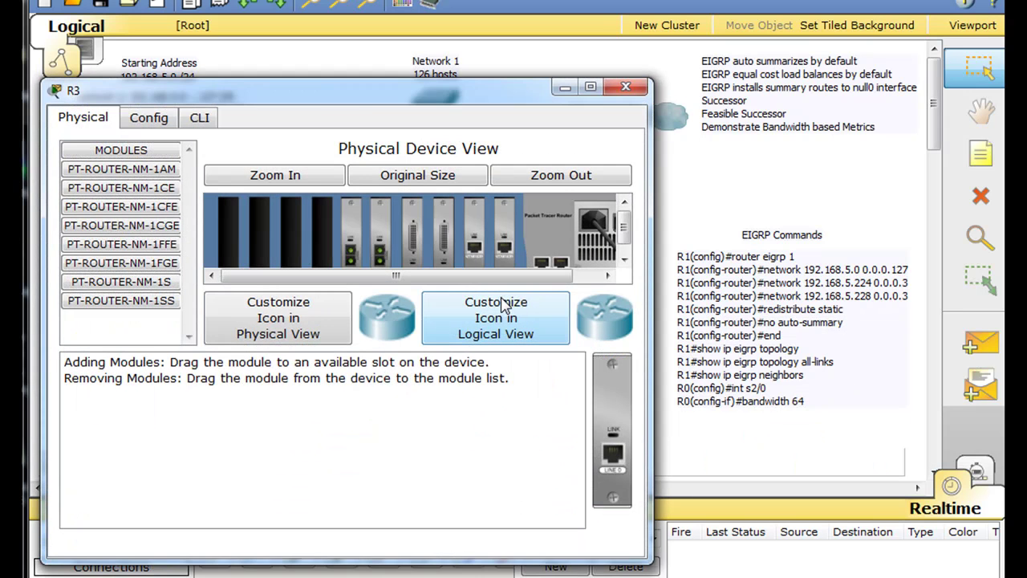
left_click_drag(358, 95, 473, 79)
left_click(299, 94)
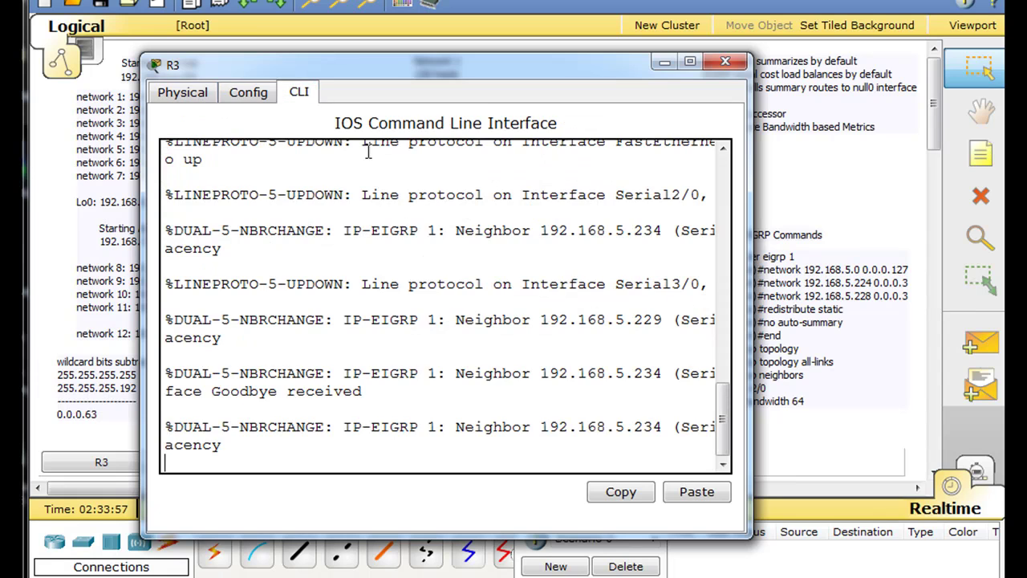
type("en")
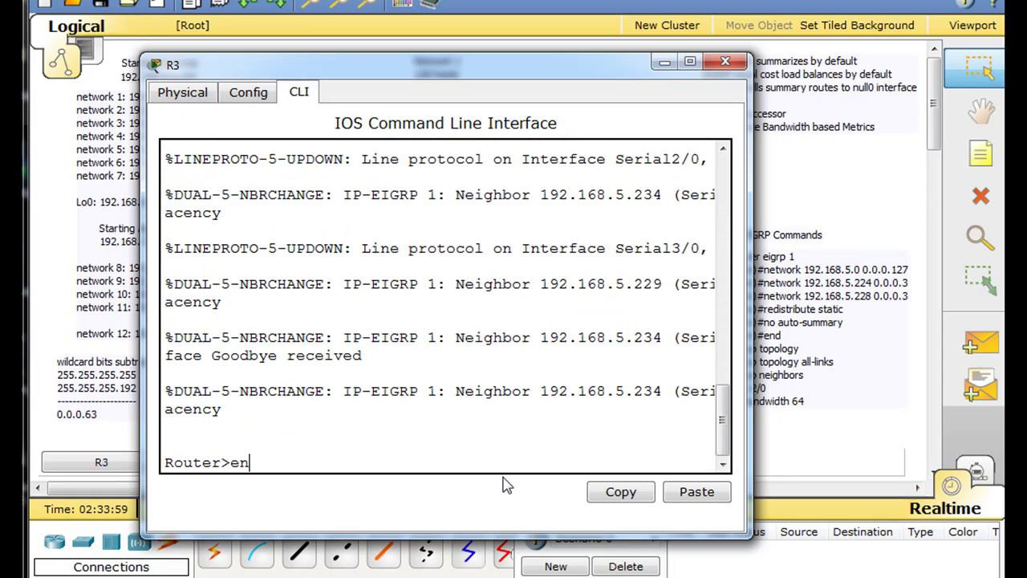
key("Return")
type("conf t")
key("Return")
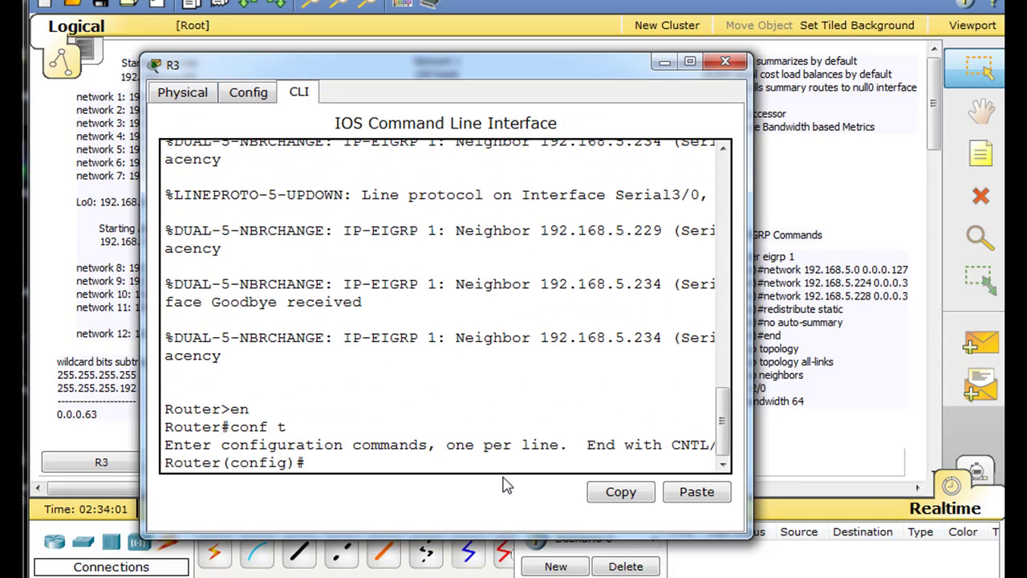
Try to set R3's s2/0 bandwidth in a single line with int s2/0 bandwidth 64
type("int s2/0 ban")
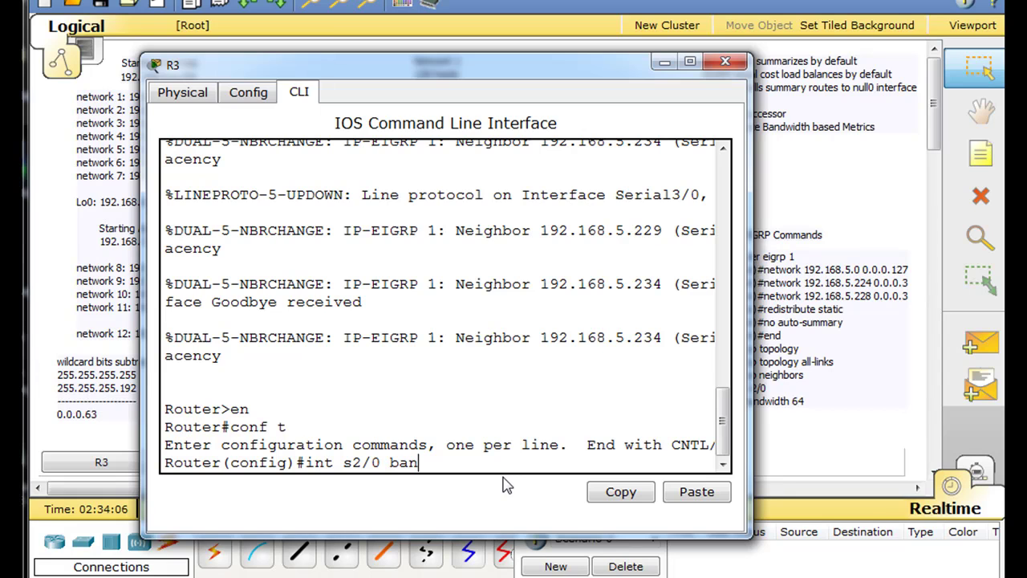
type("dwidth 64")
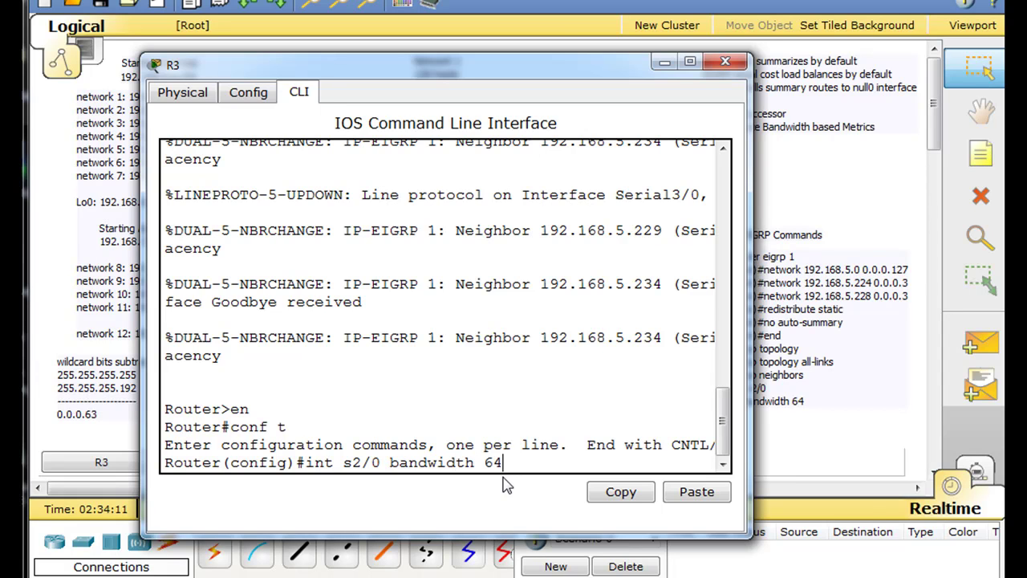
key("Return")
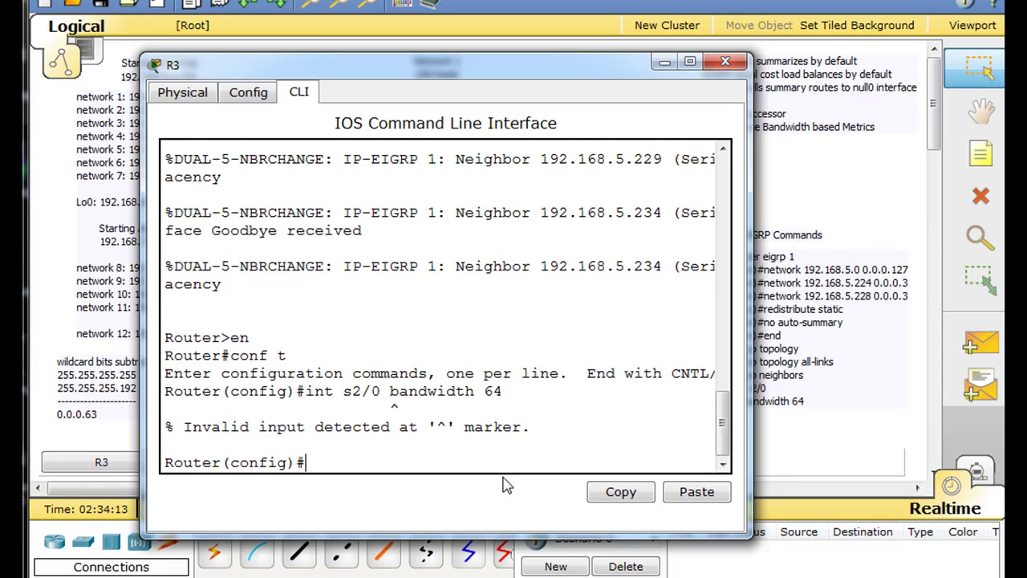
Set the bandwidth of R3's interface s2/0 to 64 using separate interface and bandwidth commands, and close the router window
key("Up")
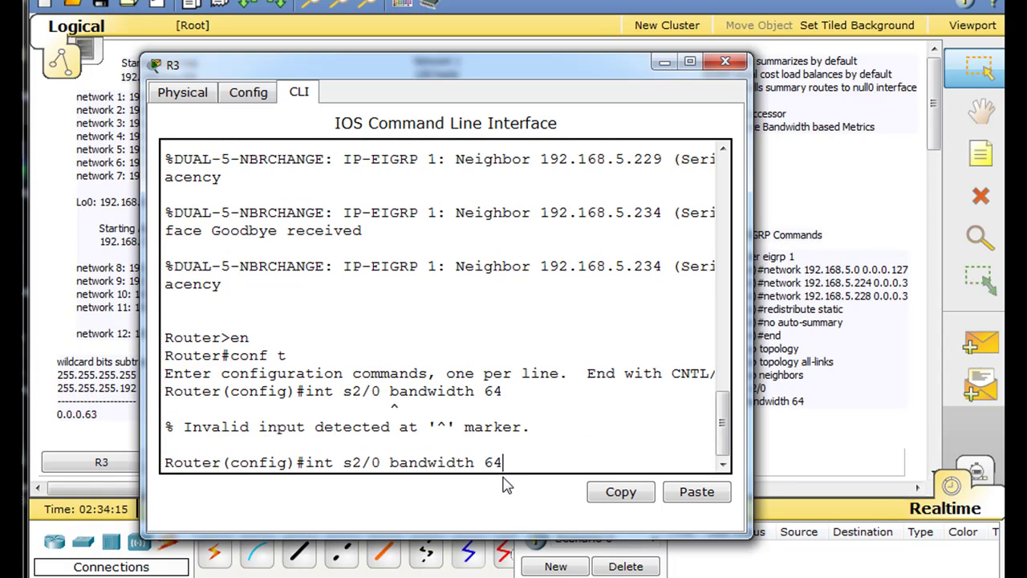
key("BackSpace")
key("BackSpace")
key("BackSpace")
key("BackSpace")
key("BackSpace")
key("BackSpace")
key("BackSpace")
key("BackSpace")
key("BackSpace")
key("BackSpace")
key("BackSpace")
key("BackSpace")
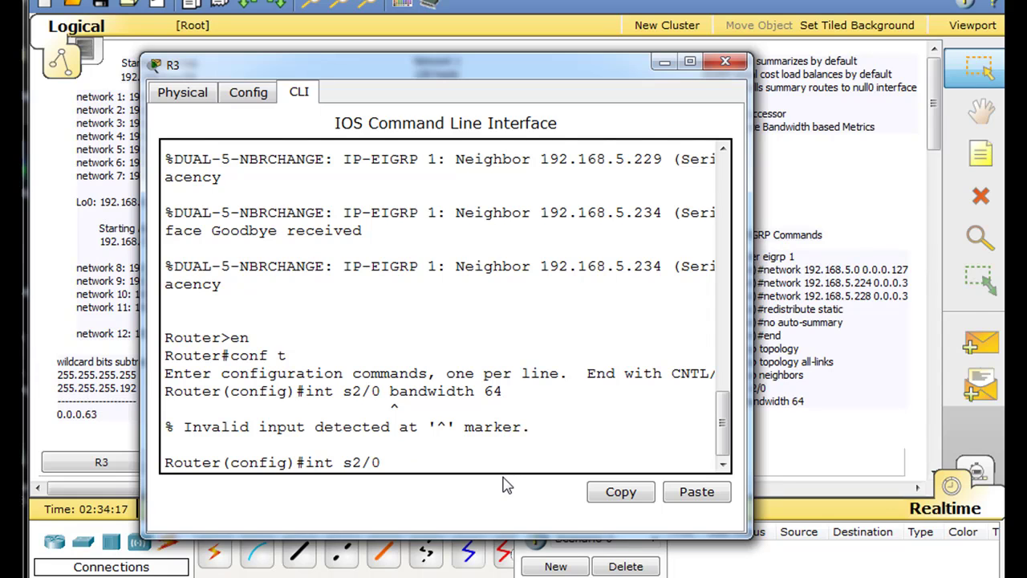
key("Return")
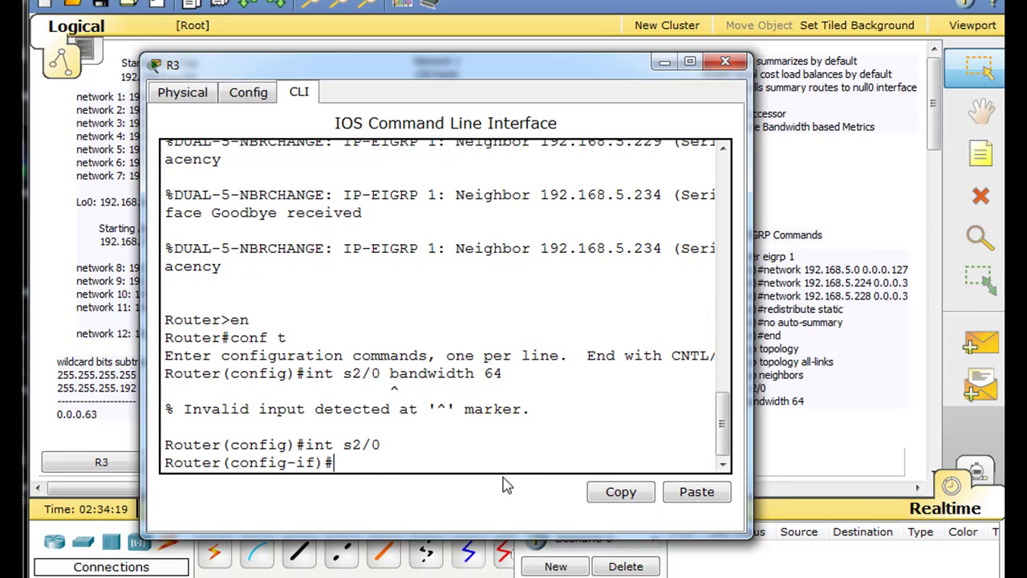
key("Up")
key("Up")
key("Down")
key("Up")
key("Left")
key("Left")
key("Left")
key("Left")
key("Left")
key("Left")
key("Left")
key("Left")
key("Left")
key("Left")
key("Left")
key("Left")
key("BackSpace")
key("BackSpace")
key("BackSpace")
key("BackSpace")
key("BackSpace")
key("BackSpace")
key("BackSpace")
key("BackSpace")
key("BackSpace")
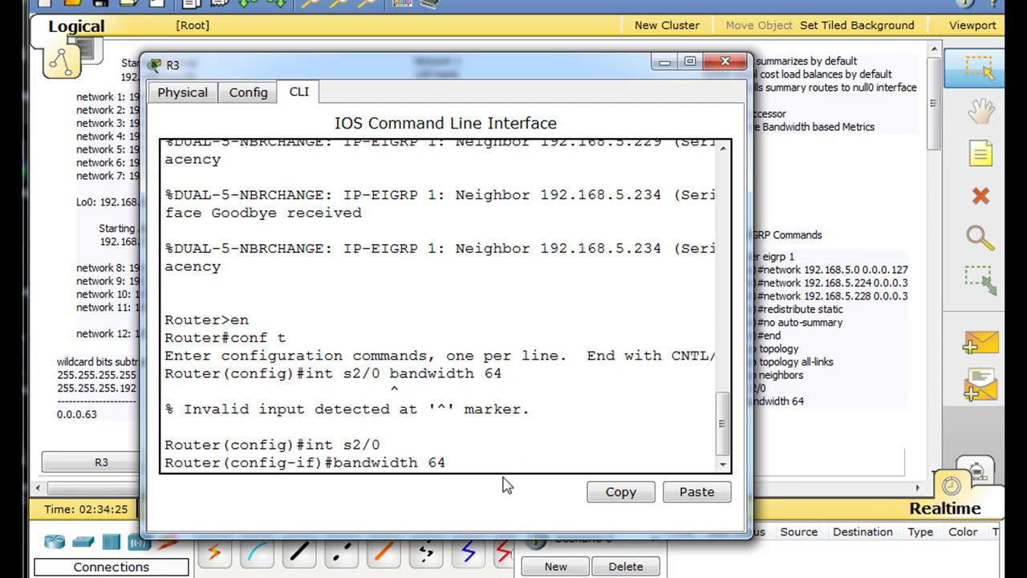
key("Return")
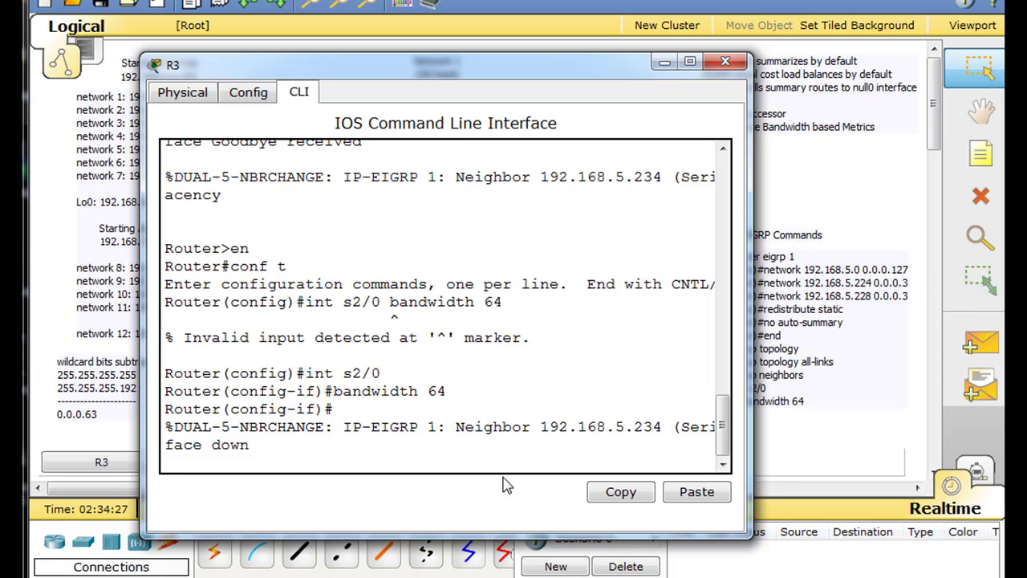
left_click(726, 63)
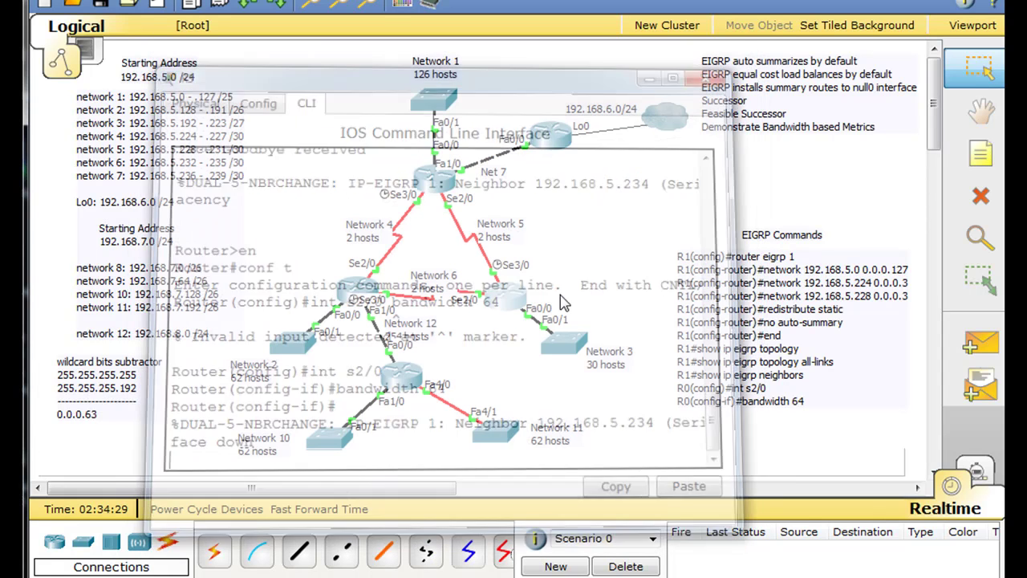
Move the Network 6 label clear above its serial link and place a 64k note on the link
left_click_drag(432, 290, 430, 275)
left_click(977, 155)
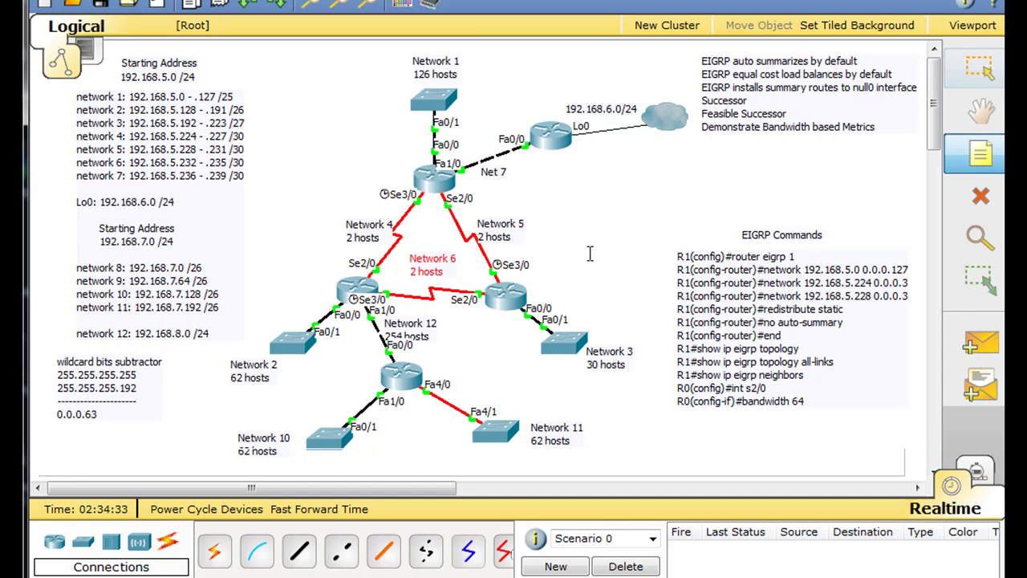
left_click(426, 308)
type("64k")
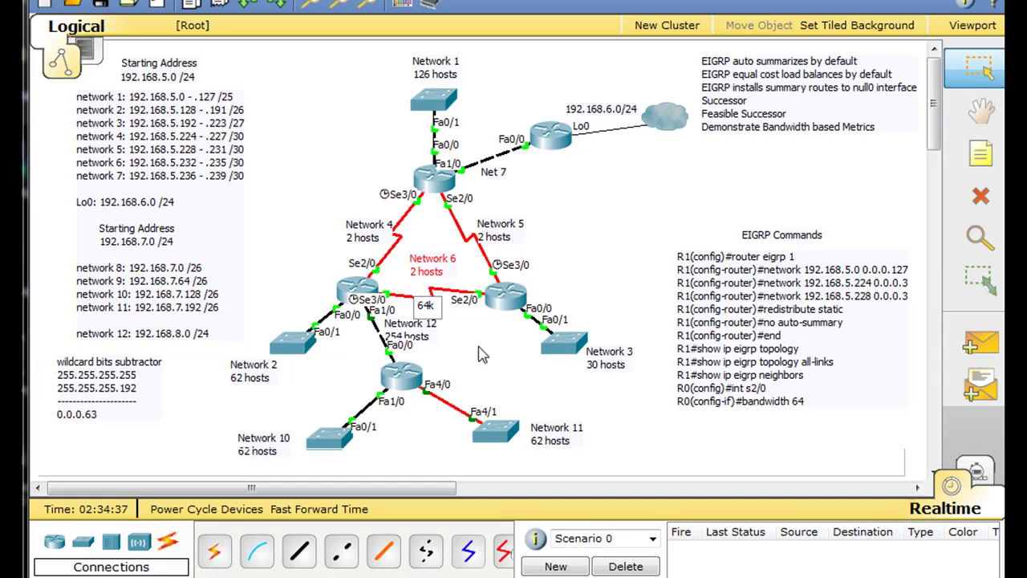
left_click_drag(431, 319, 437, 314)
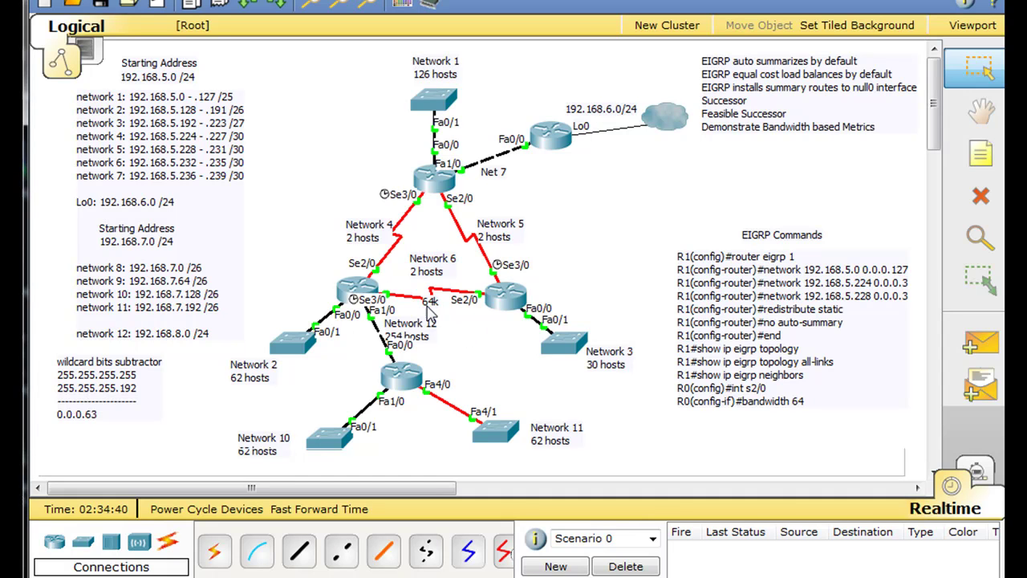
Return R0 to privileged EXEC mode and display its routing table with show ip route
left_click(359, 289)
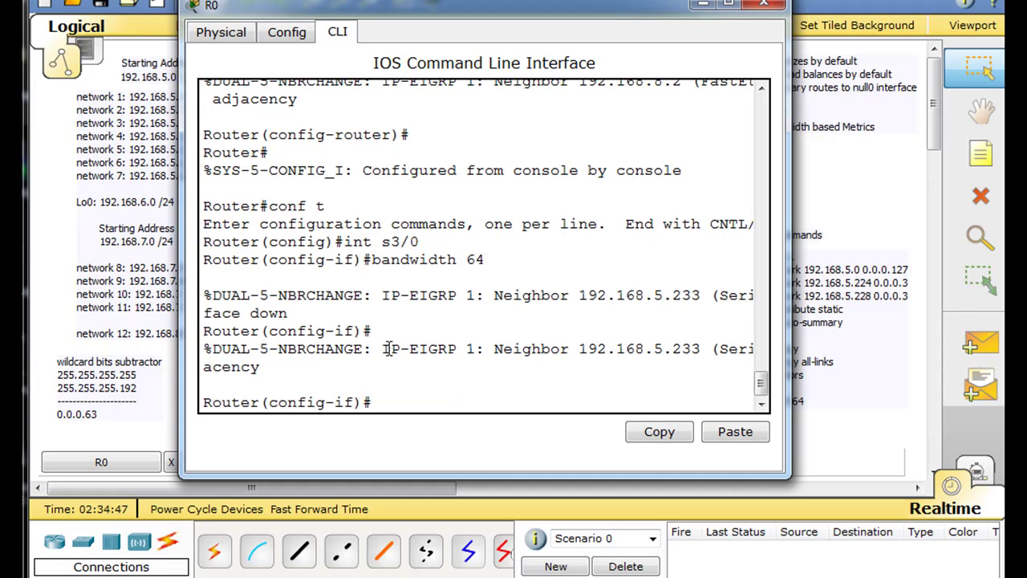
key("Up")
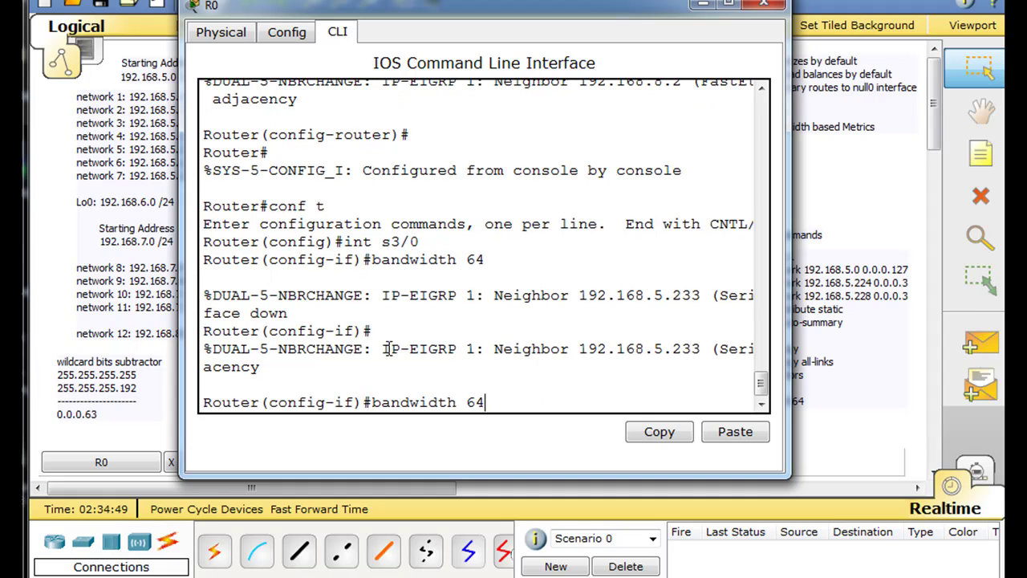
key("ctrl+z")
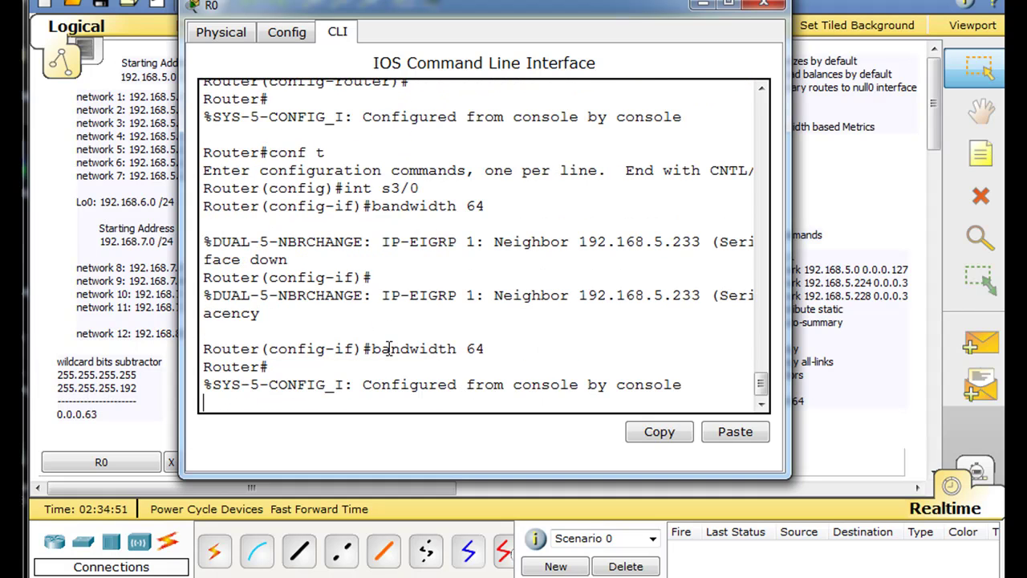
type("conf t")
key("BackSpace")
key("BackSpace")
key("BackSpace")
key("BackSpace")
key("BackSpace")
key("BackSpace")
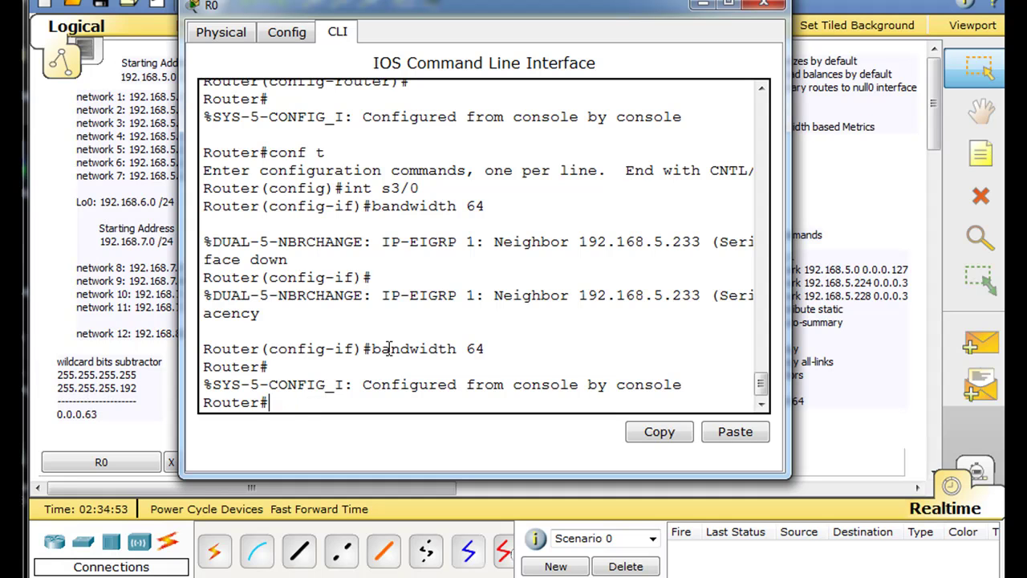
key("Up")
key("Up")
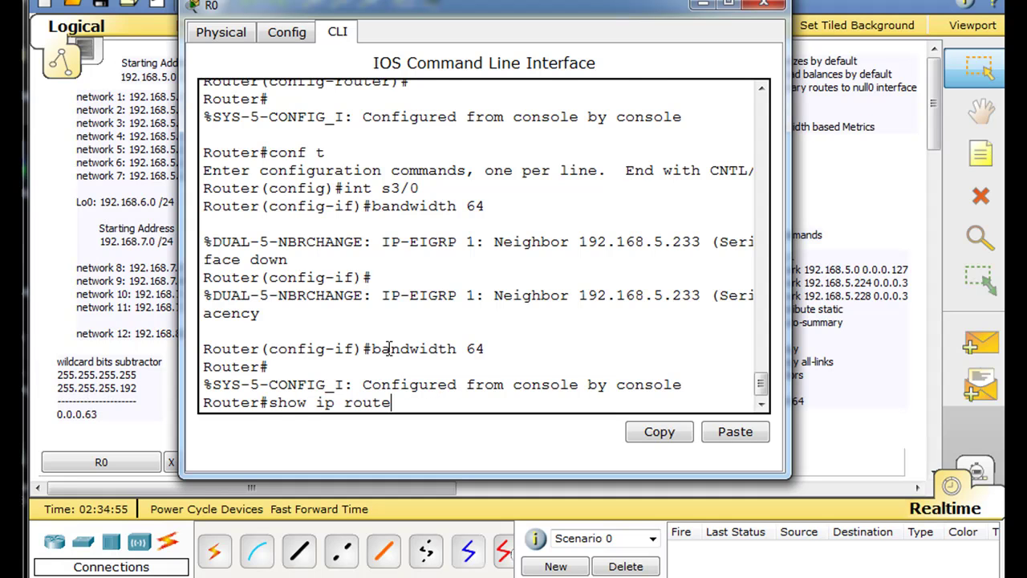
key("Return")
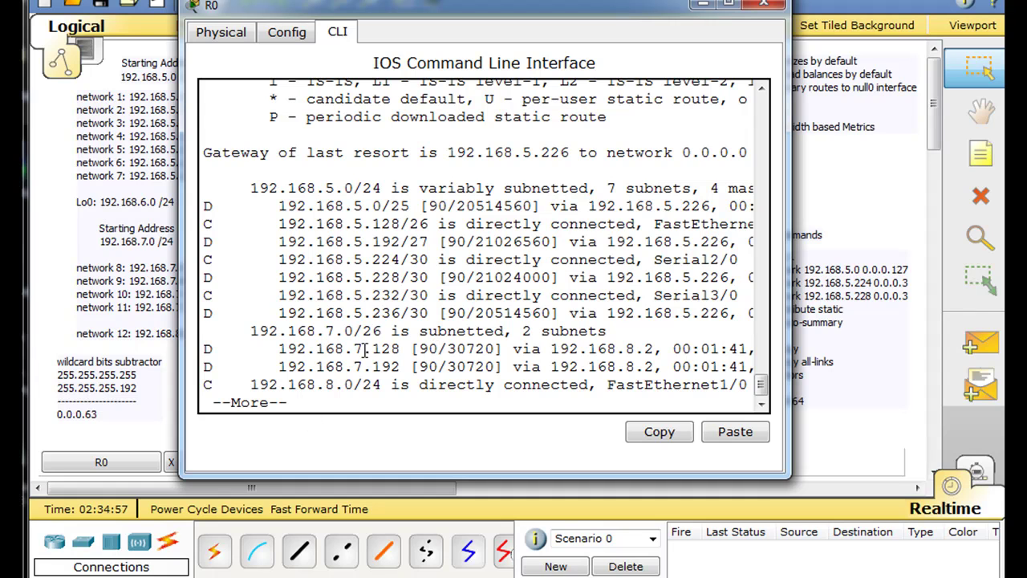
Examine the metric and next hop of R0's route to 192.168.5.228/30, checking the subnet against the network diagram
left_click_drag(270, 277, 711, 278)
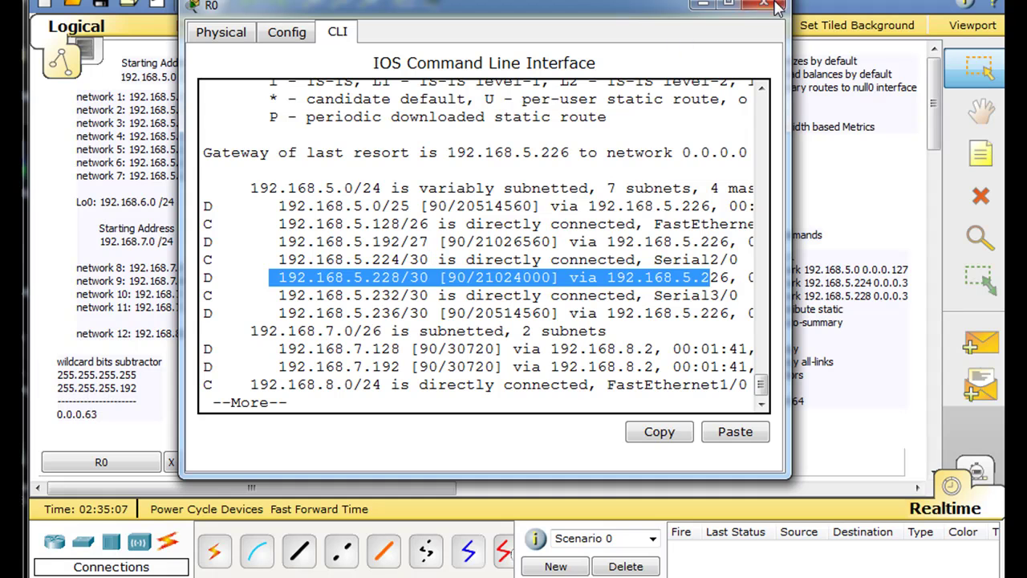
left_click(703, 7)
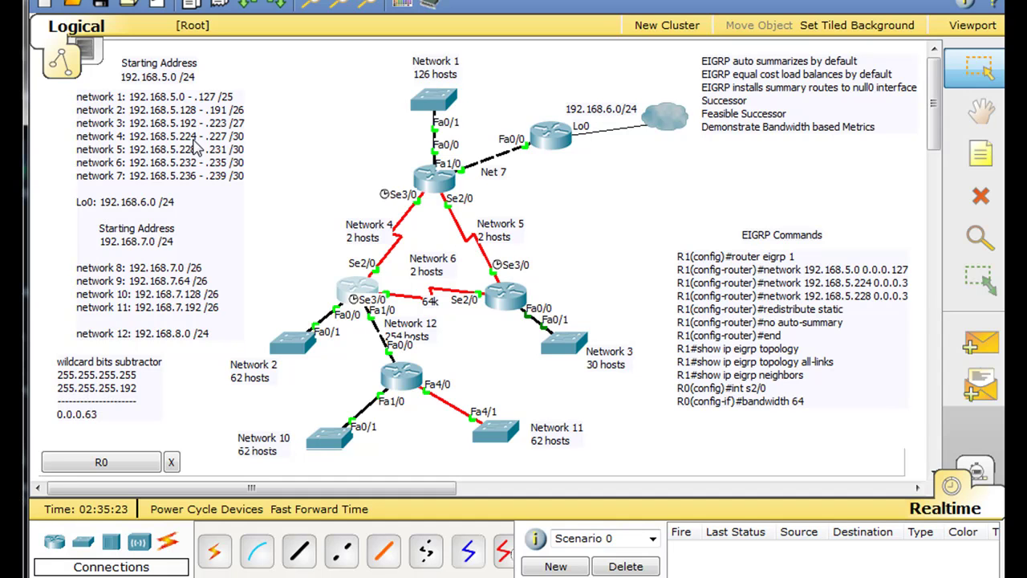
left_click(360, 283)
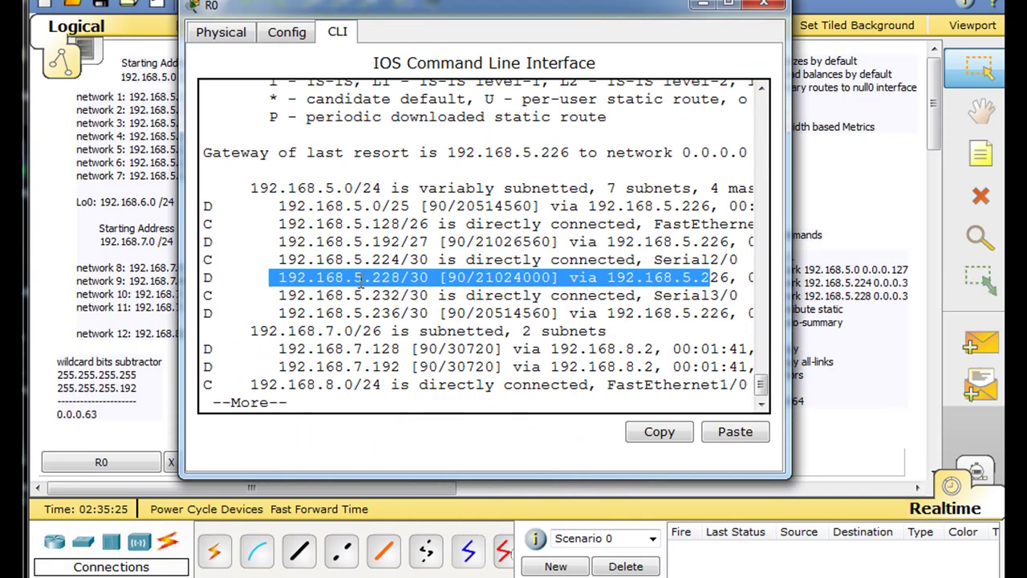
left_click(716, 282)
left_click_drag(728, 278, 570, 281)
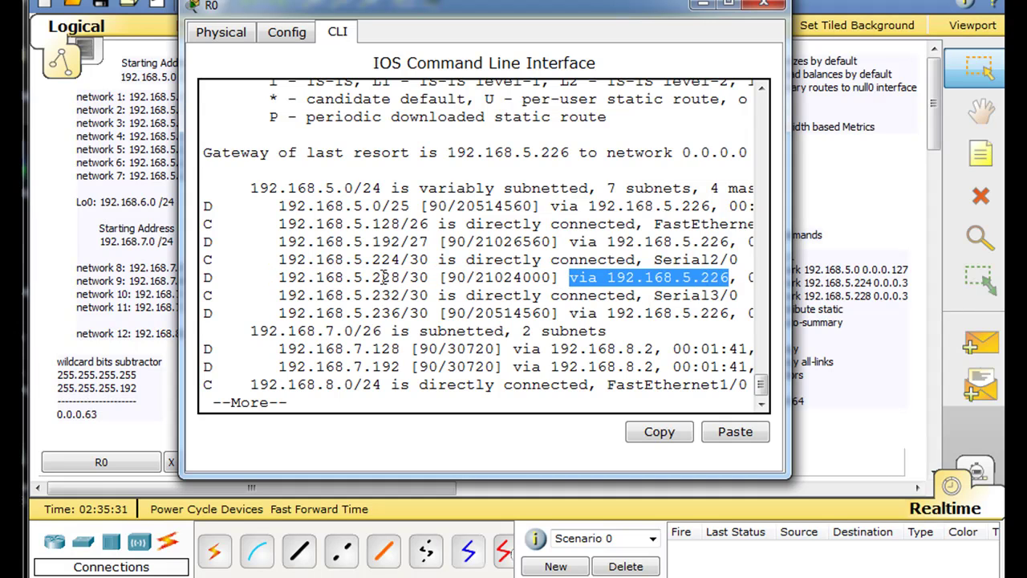
Finish the routing table listing and display R0's EIGRP topology table with show ip eigrp topology
left_click(483, 411)
key("space")
key("Up")
key("Up")
key("Up")
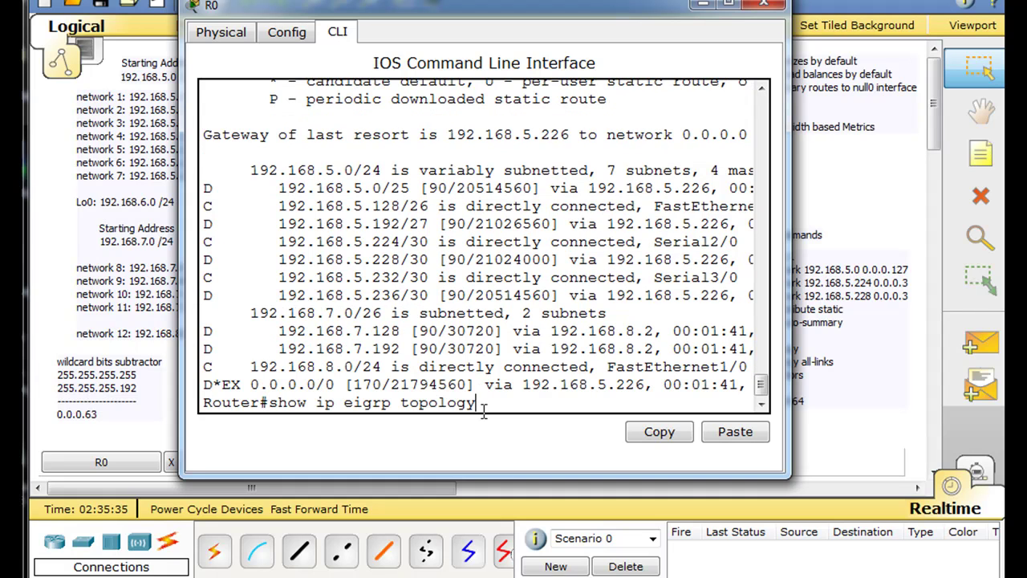
key("Left")
key("Left")
key("Left")
key("Left")
key("Left")
key("Left")
key("Left")
key("Right")
key("Right")
key("Right")
key("Right")
key("Right")
key("Right")
key("Right")
key("Return")
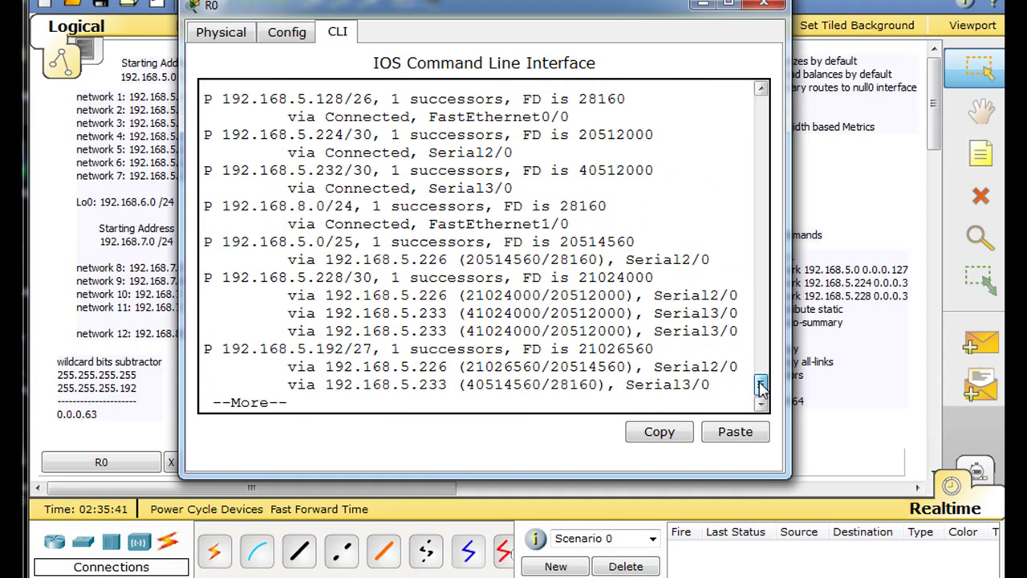
Compare the Serial2/0 and Serial3/0 paths to 192.168.5.228/30 in a widened topology listing, and close the R0 window
left_click_drag(760, 388, 759, 385)
scroll(762, 385, "down", 1)
left_click_drag(316, 277, 346, 278)
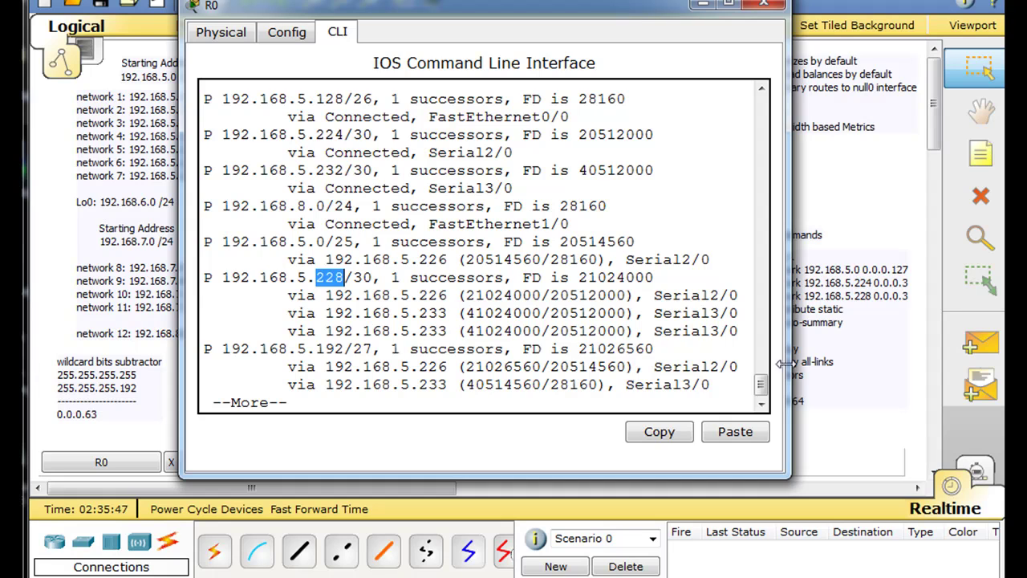
left_click_drag(790, 369, 928, 369)
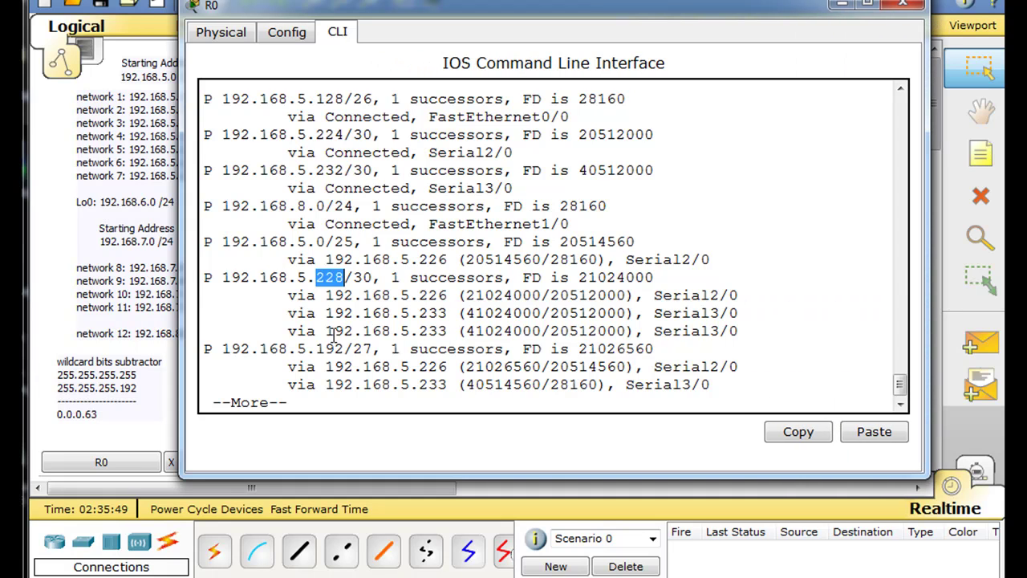
left_click(252, 311)
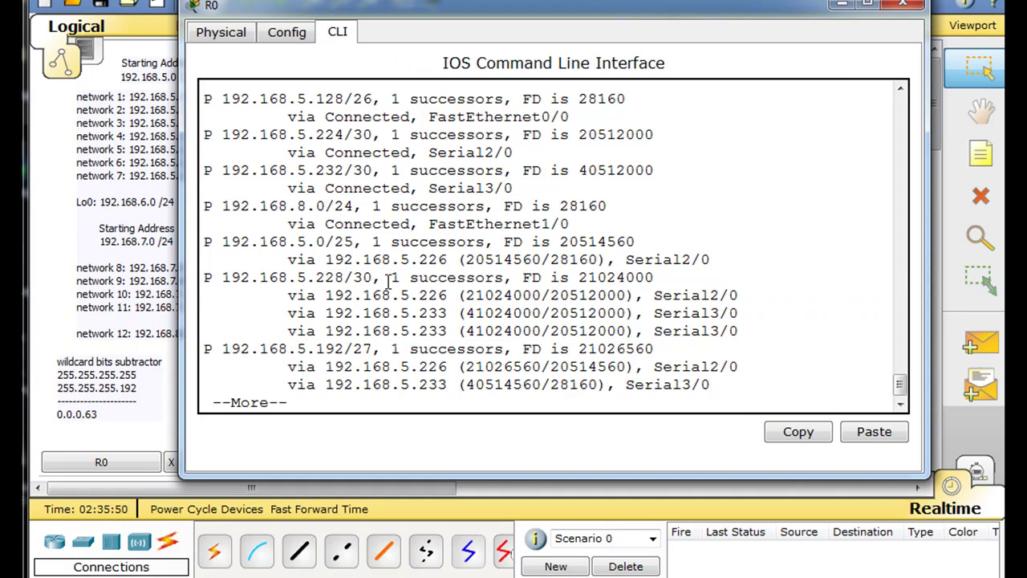
left_click_drag(279, 294, 757, 298)
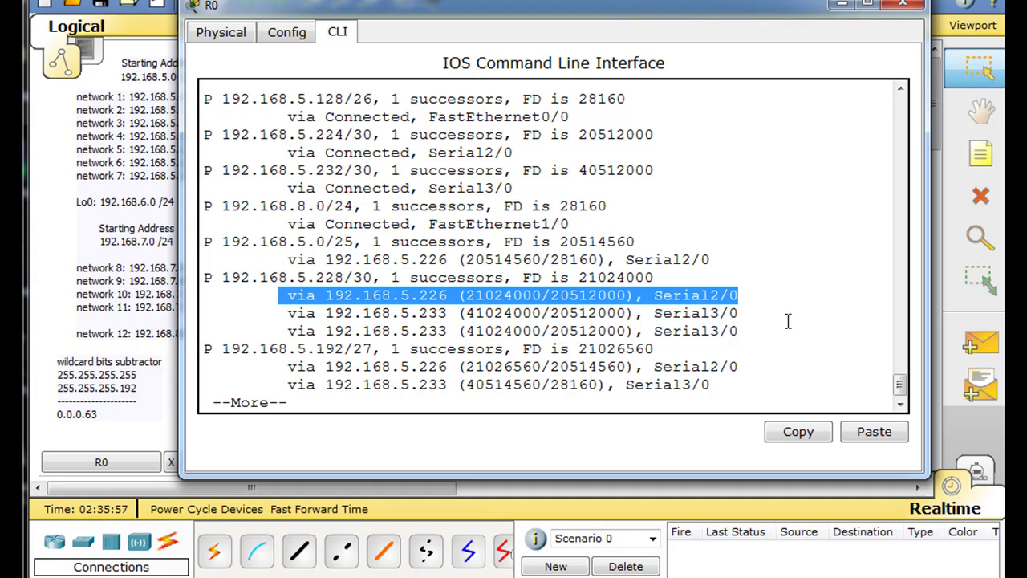
left_click_drag(288, 313, 744, 328)
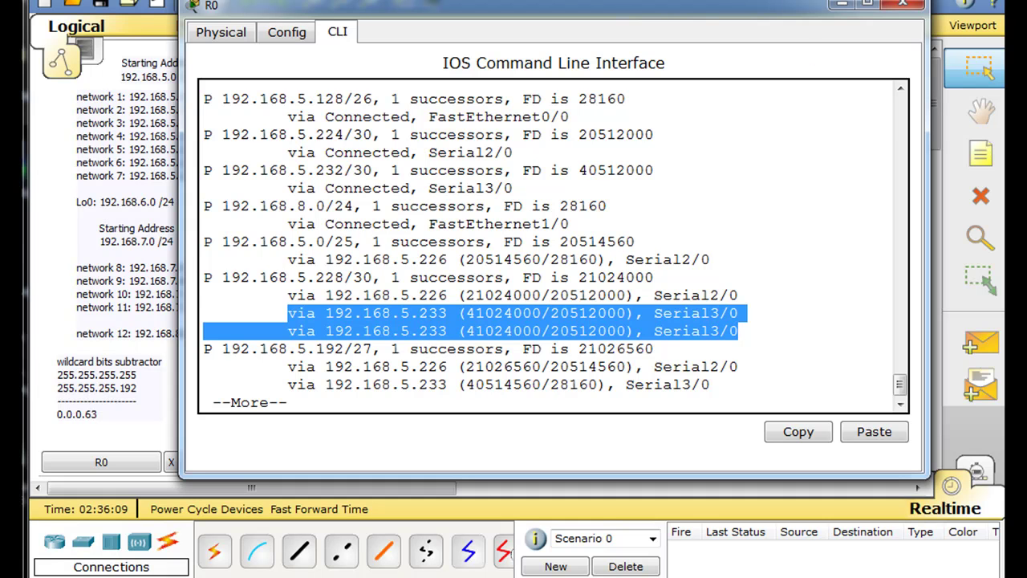
left_click(903, 4)
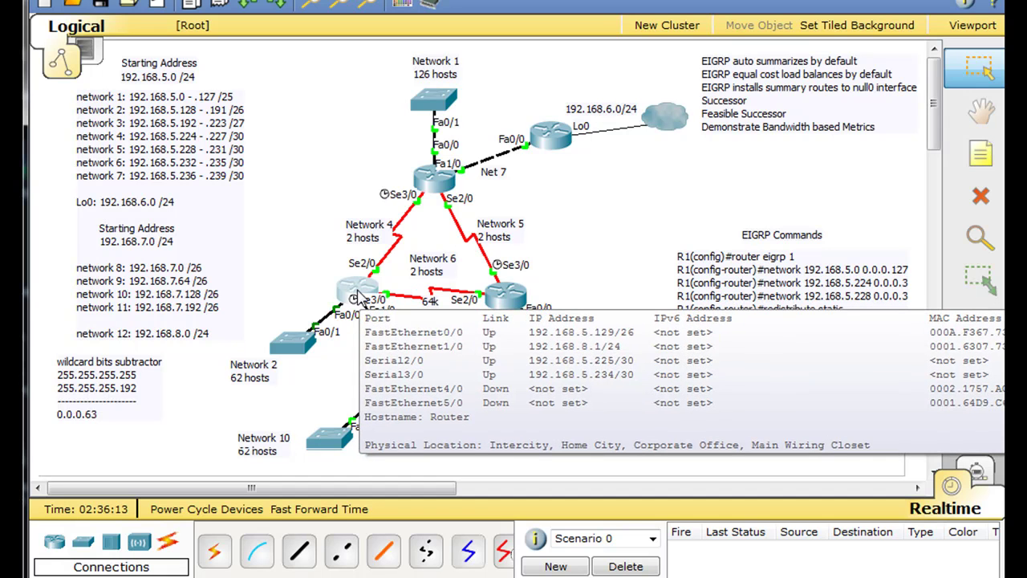
Open R3's command line, leave interface configuration, and enter global configuration mode with conf t
mouse_move(510, 297)
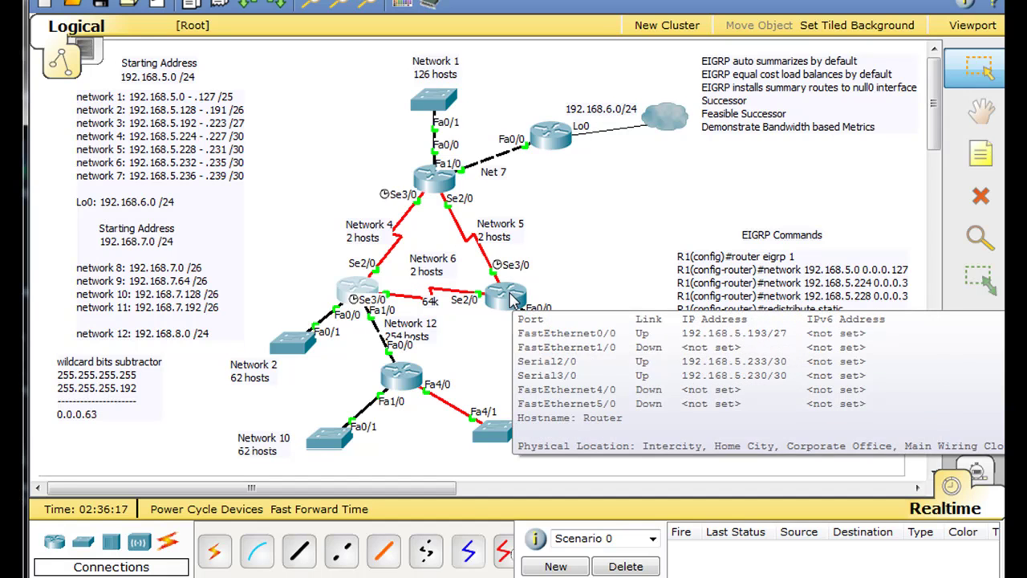
left_click(505, 301)
left_click_drag(406, 45, 598, 16)
key("Return")
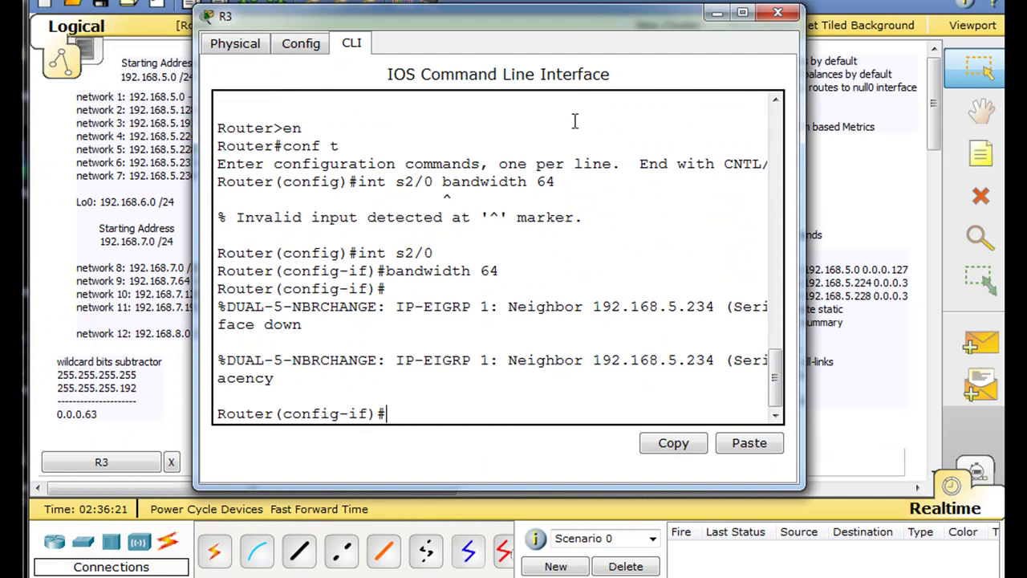
key("ctrl+z")
type("conf t")
key("Return")
type("no au")
key("Tab")
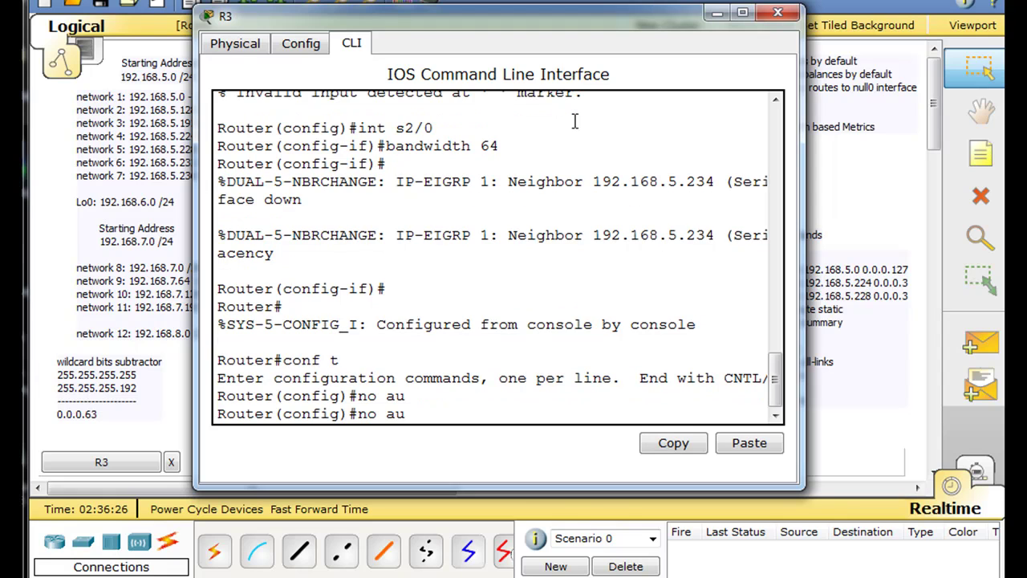
key("BackSpace")
key("BackSpace")
key("BackSpace")
key("BackSpace")
key("BackSpace")
Disable automatic summarization for EIGRP 1 on R3 with no auto-summary, and close the R3 window
type("router eigrp 1")
key("Return")
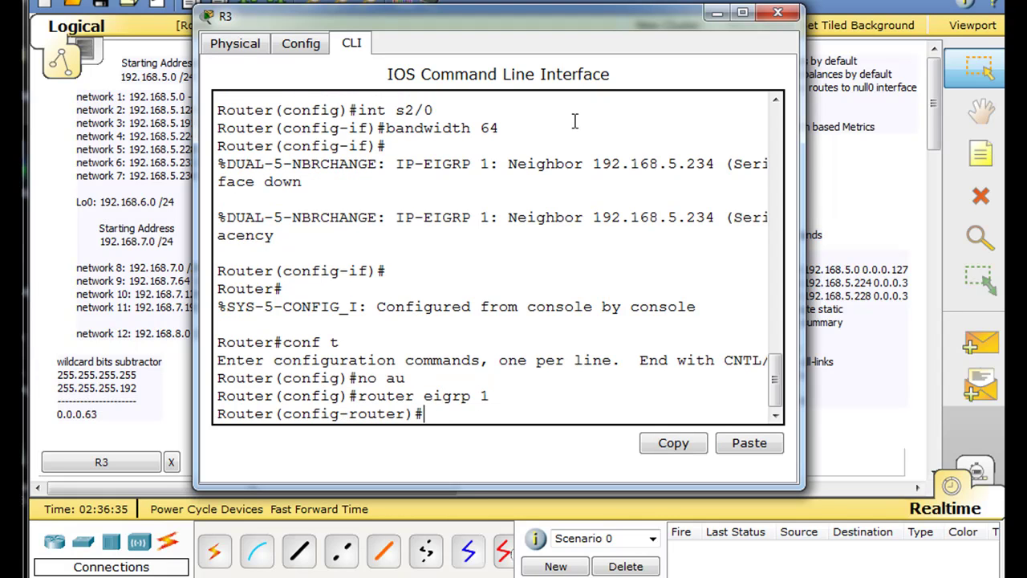
type("no a")
key("Tab")
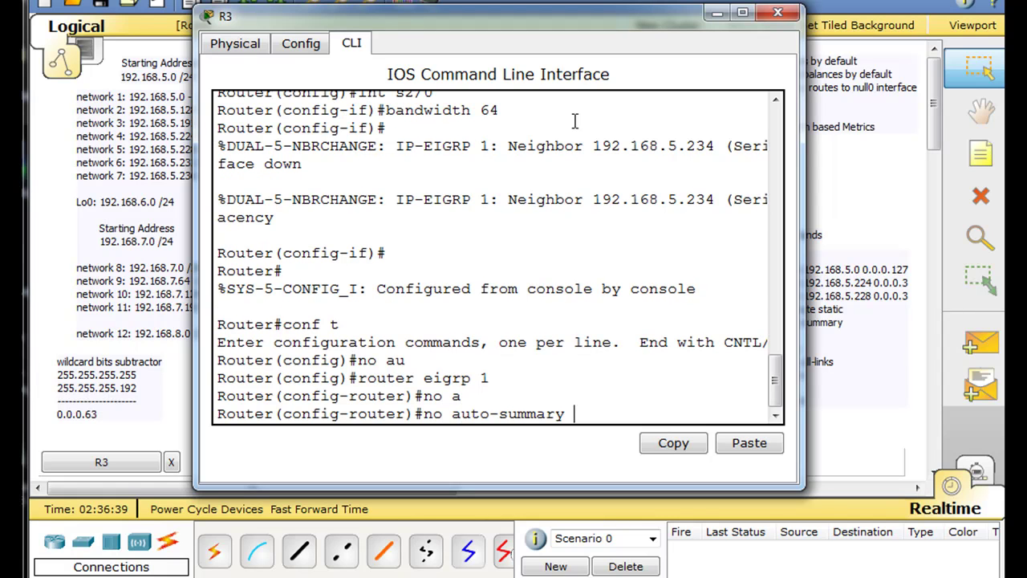
key("Return")
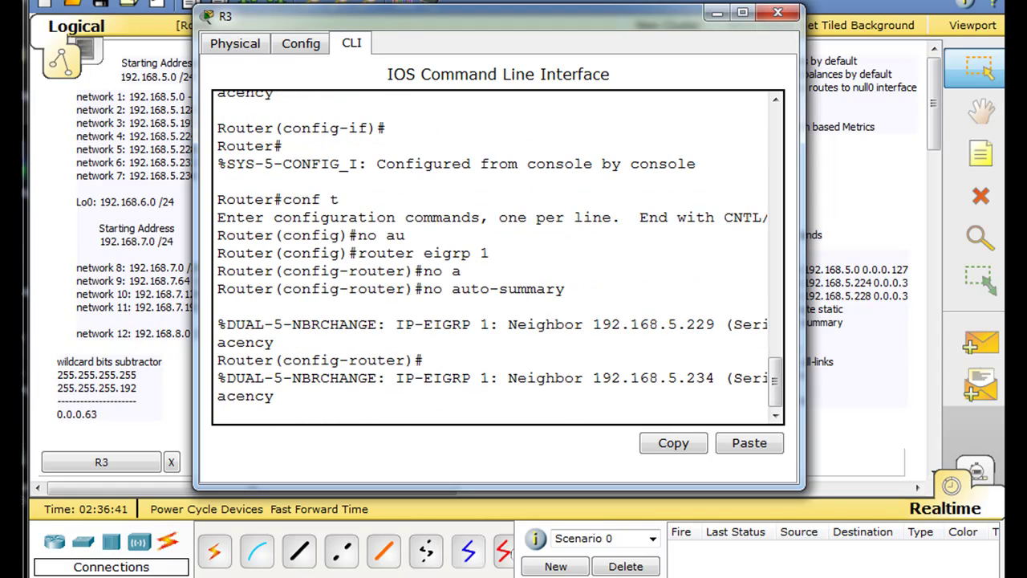
left_click(778, 13)
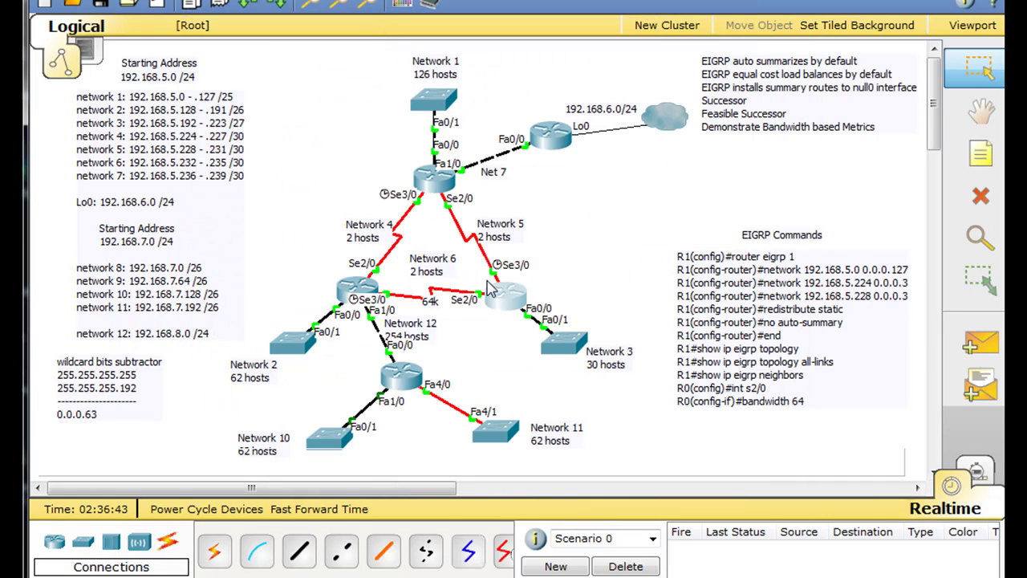
Open the command line of R1, the upper router in the serial triangle, and enter privileged EXEC mode
left_click(430, 185)
left_click_drag(334, 116, 438, 37)
left_click(420, 359)
key("Return")
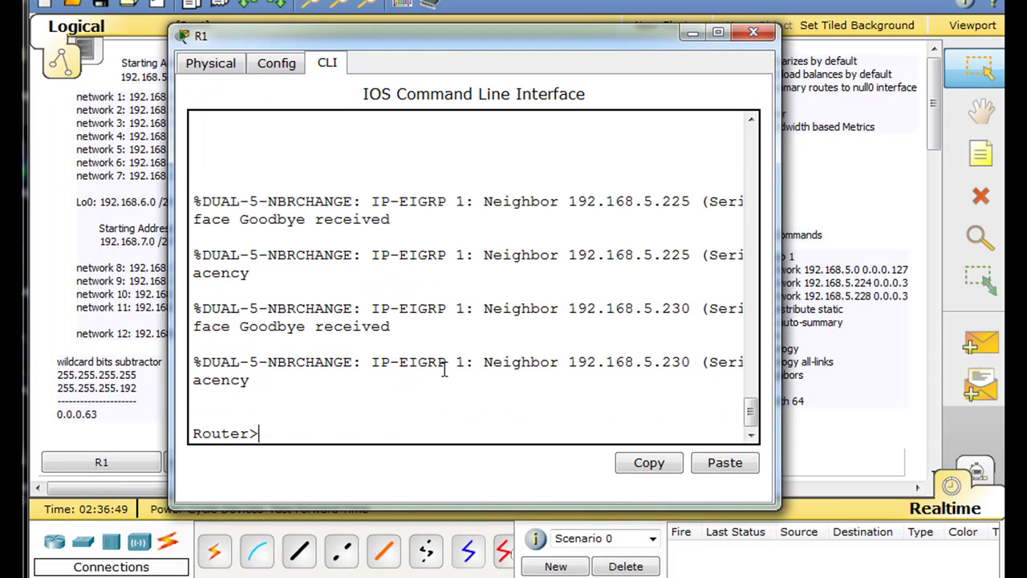
type("en")
key("Return")
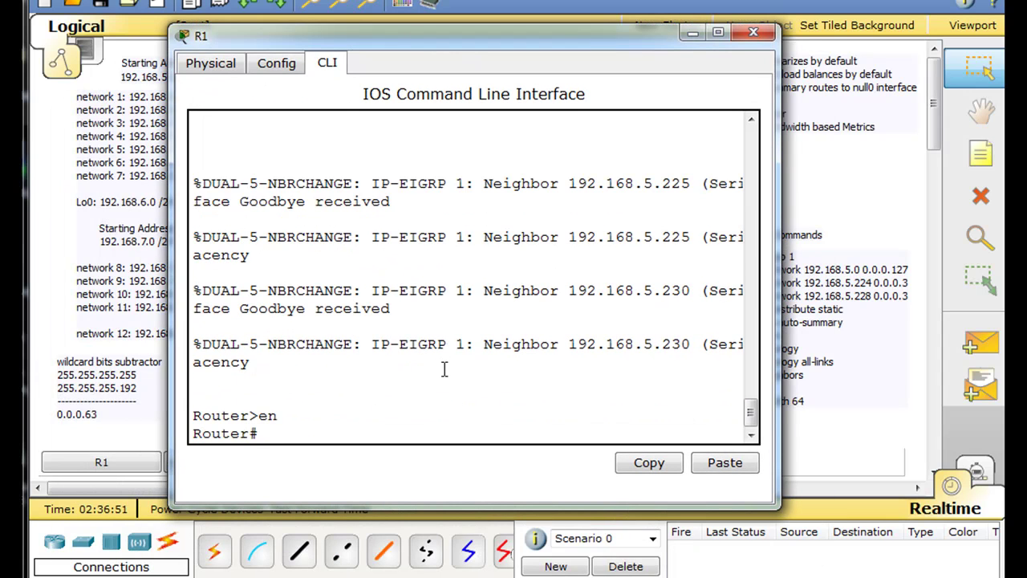
Disable automatic summarization for EIGRP 1 on R1 with no auto-summary, and close the R1 window
type("conft t")
key("Return")
type("router eigrp 1")
key("Return")
type("no a")
key("Tab")
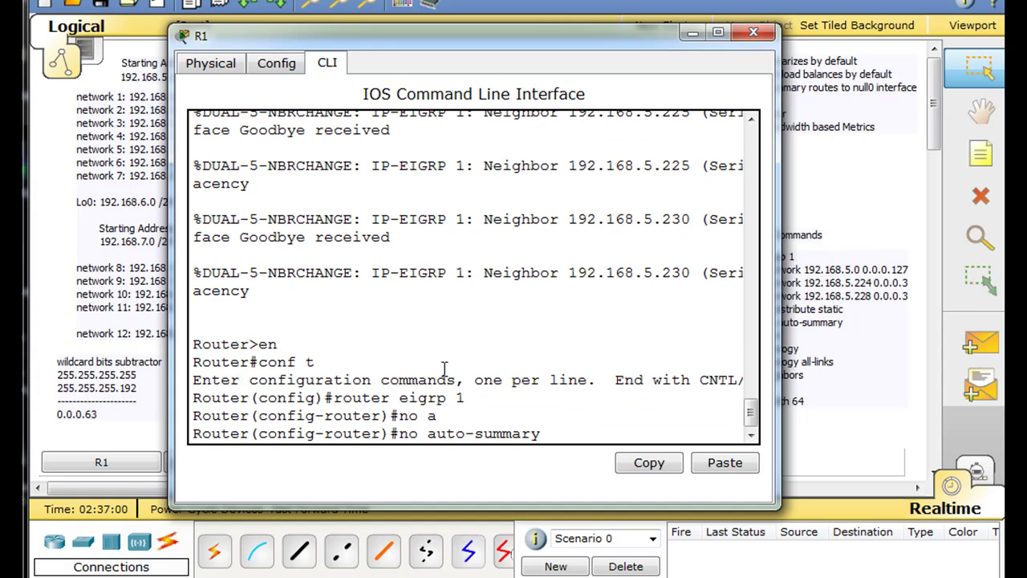
key("Return")
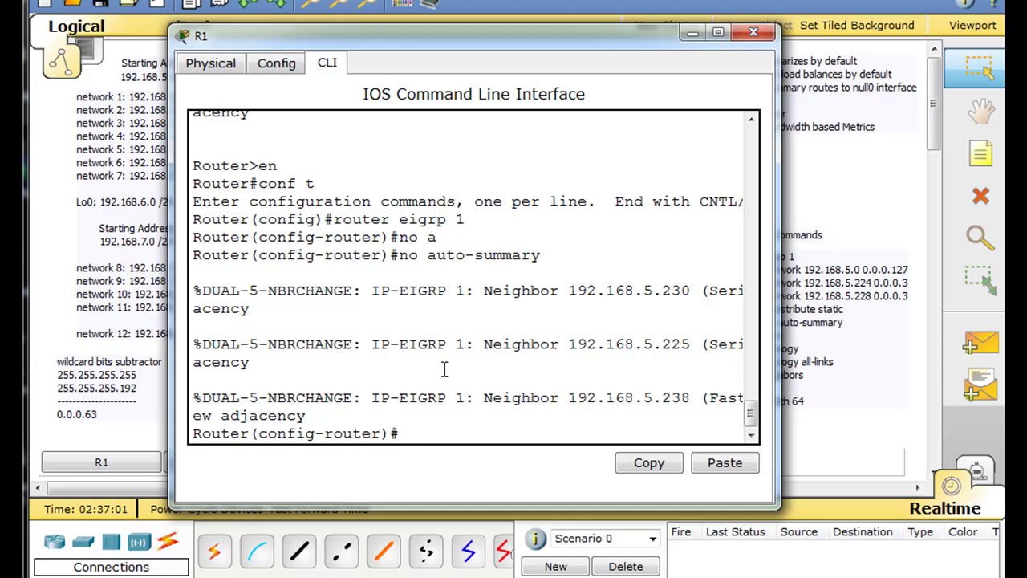
left_click(753, 33)
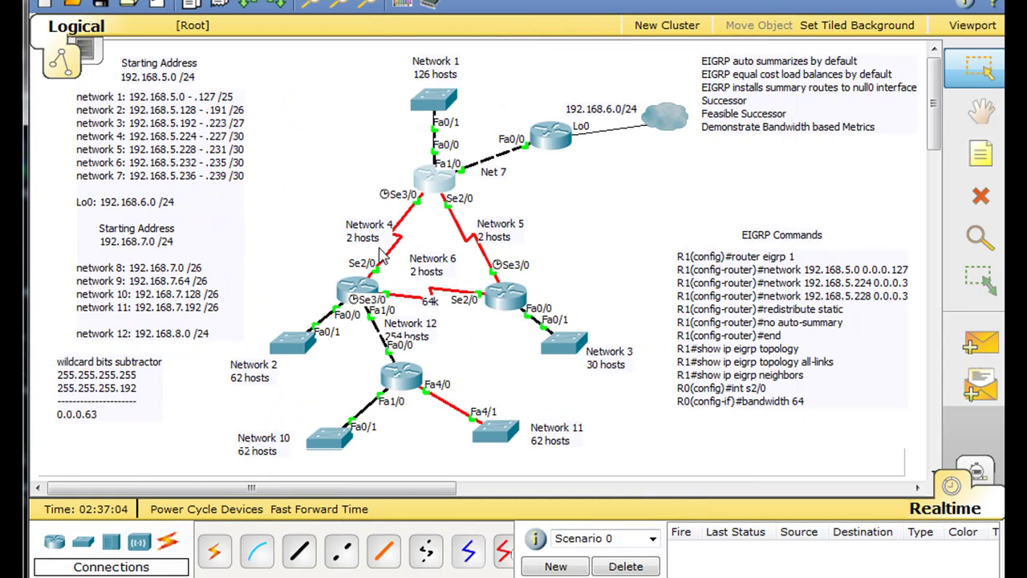
Reopen R0's command line, finish the pending listing, and display the EIGRP topology table with show ip eigrp topology
left_click(356, 292)
left_click_drag(366, 10, 579, 38)
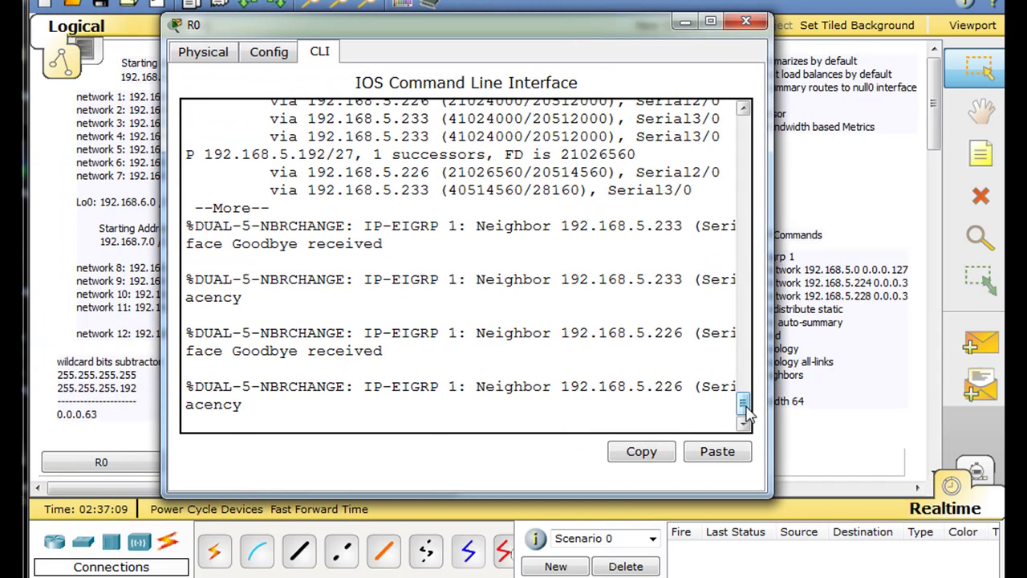
left_click(584, 407)
key("Return")
key("space")
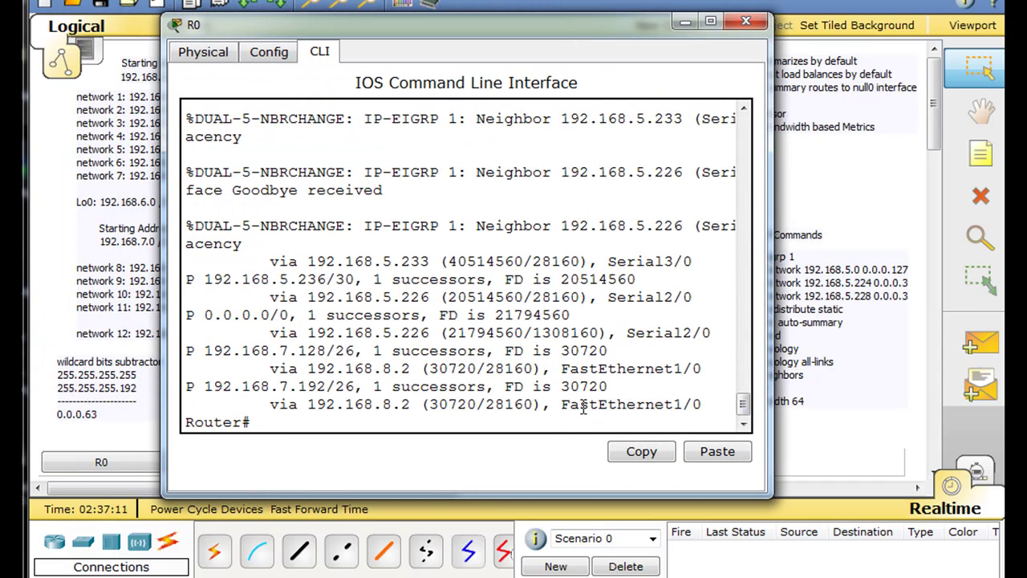
type("show ip eigrp topology")
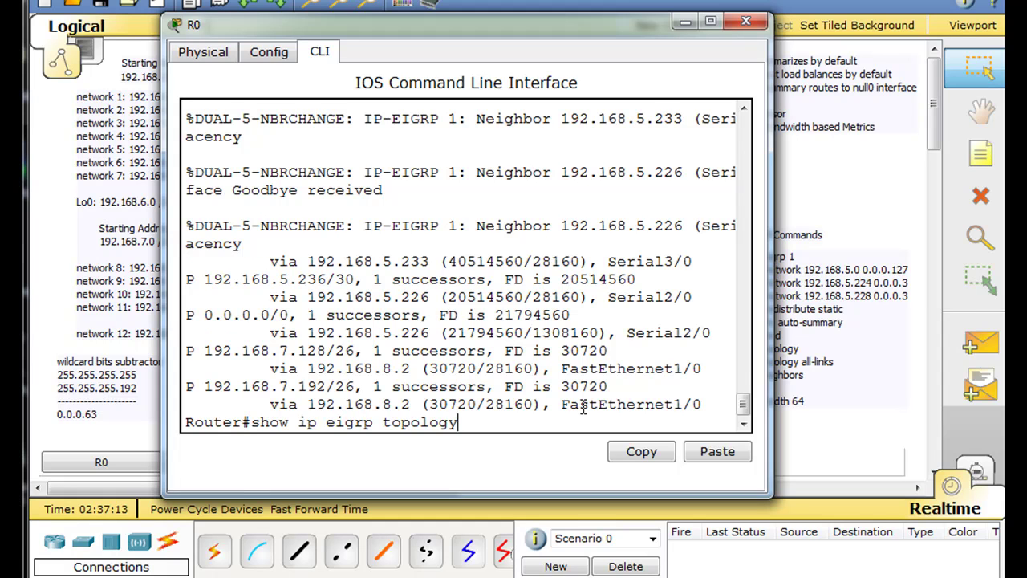
key("Return")
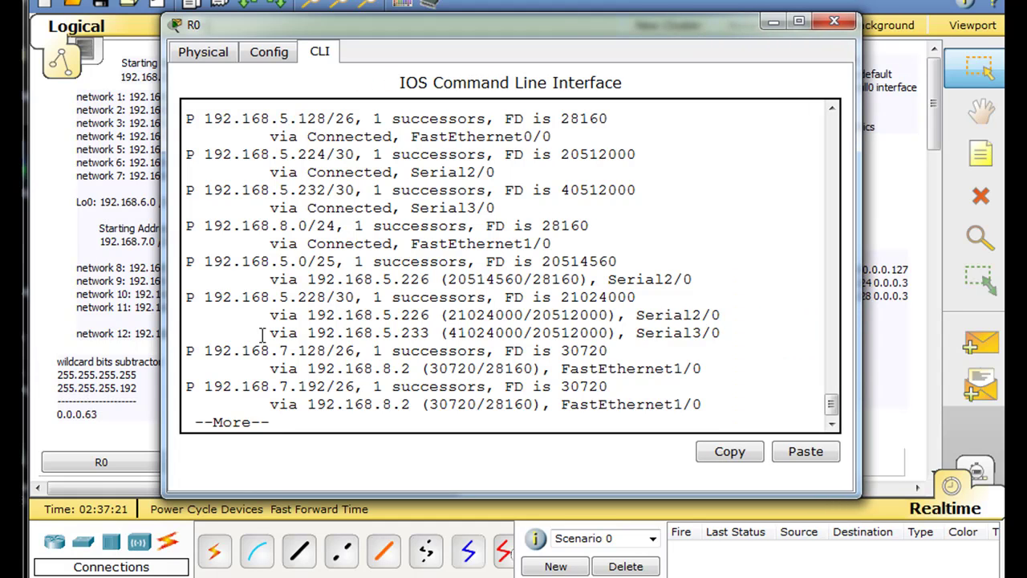
Compare the Serial2/0 and Serial3/0 paths to 192.168.5.228/30, examining the feasible distance and each path's pair of metrics
left_click_drag(270, 314, 736, 314)
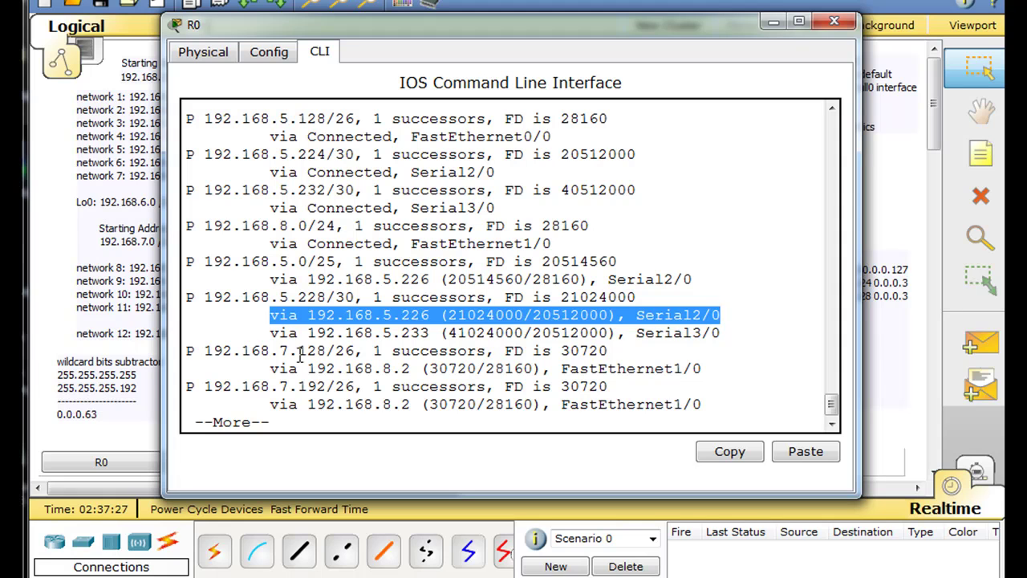
left_click_drag(267, 332, 743, 336)
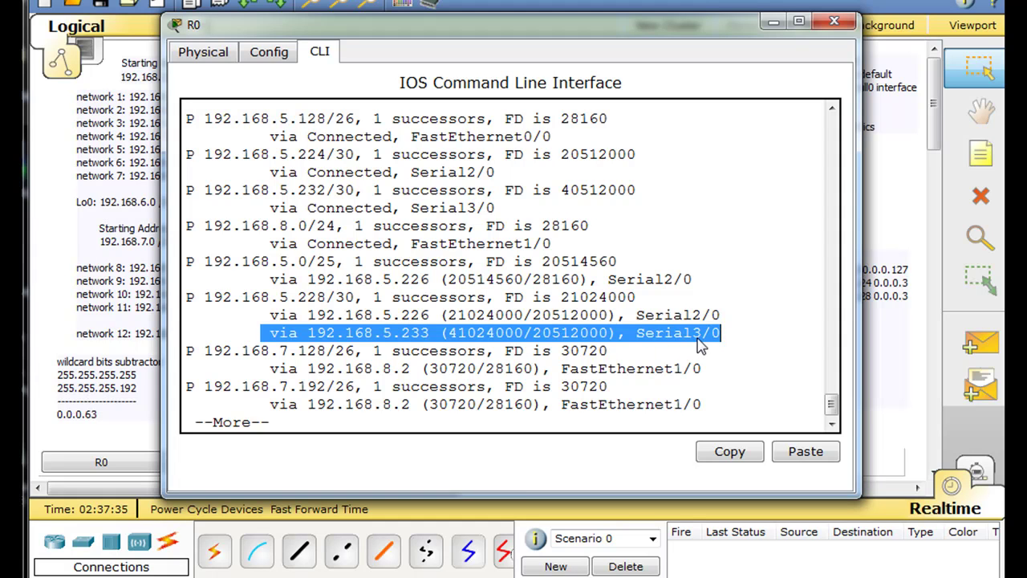
left_click(693, 336)
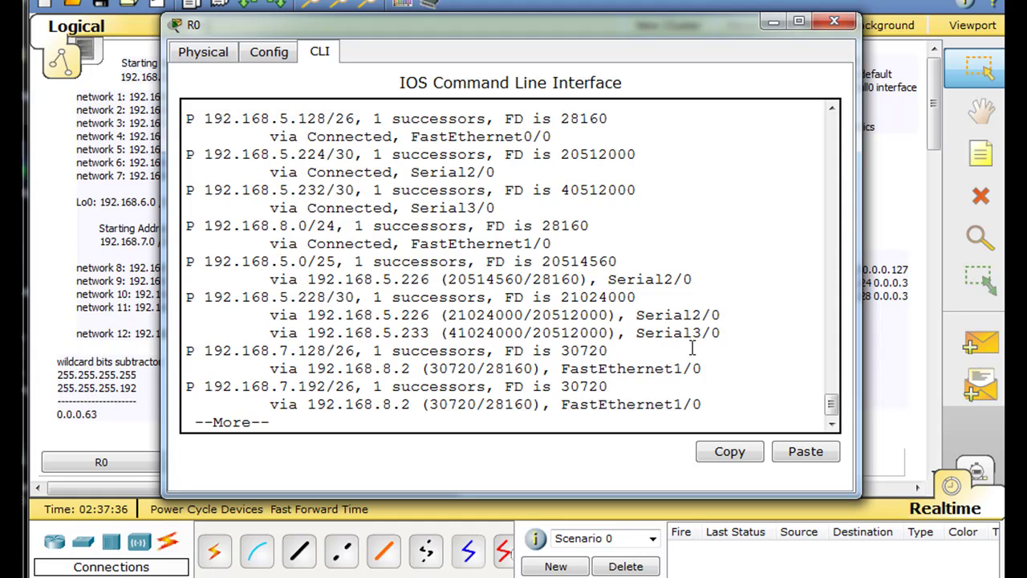
left_click_drag(564, 297, 637, 298)
left_click_drag(447, 314, 525, 315)
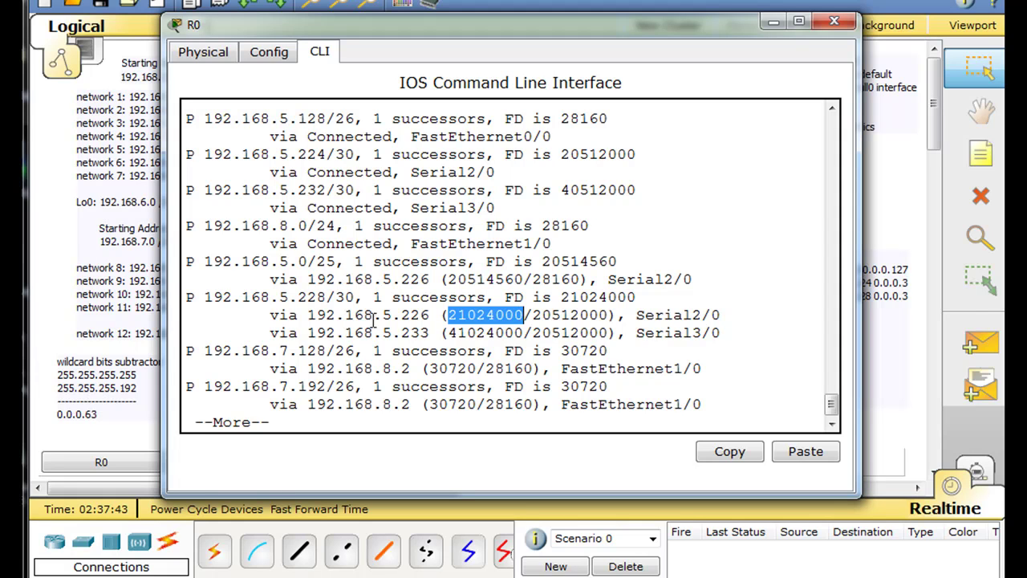
left_click_drag(532, 315, 611, 315)
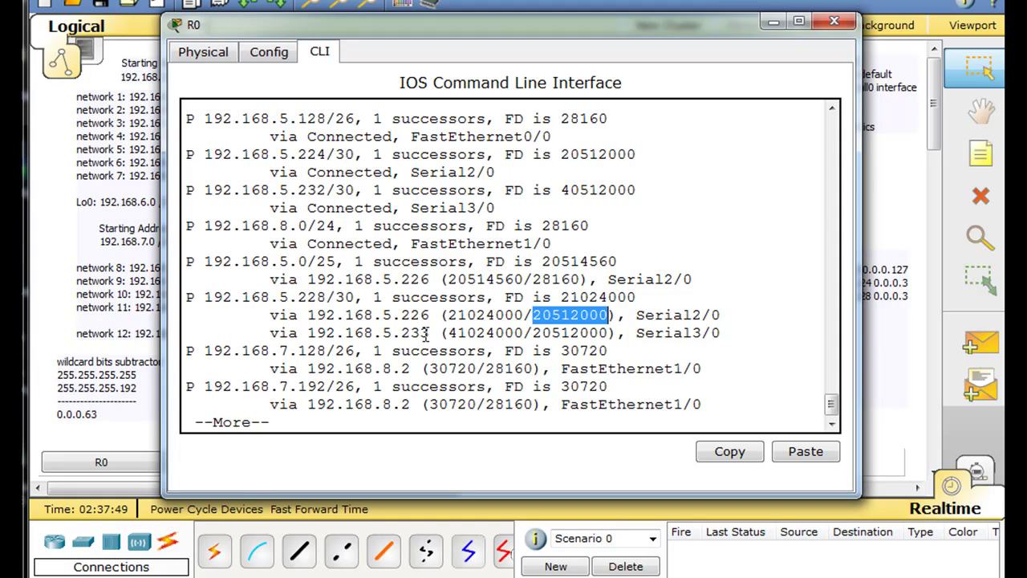
left_click_drag(448, 332, 609, 332)
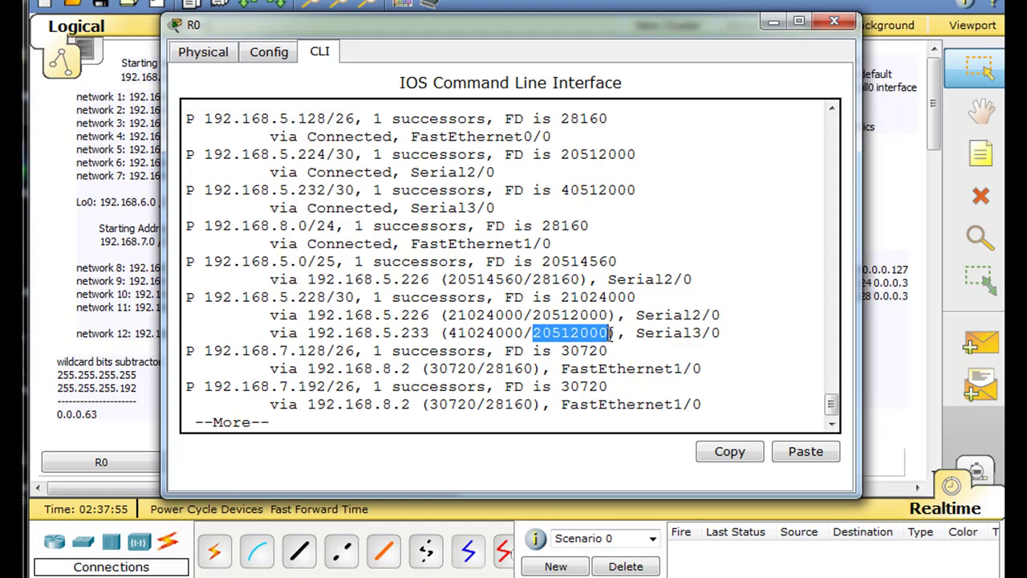
left_click(418, 371)
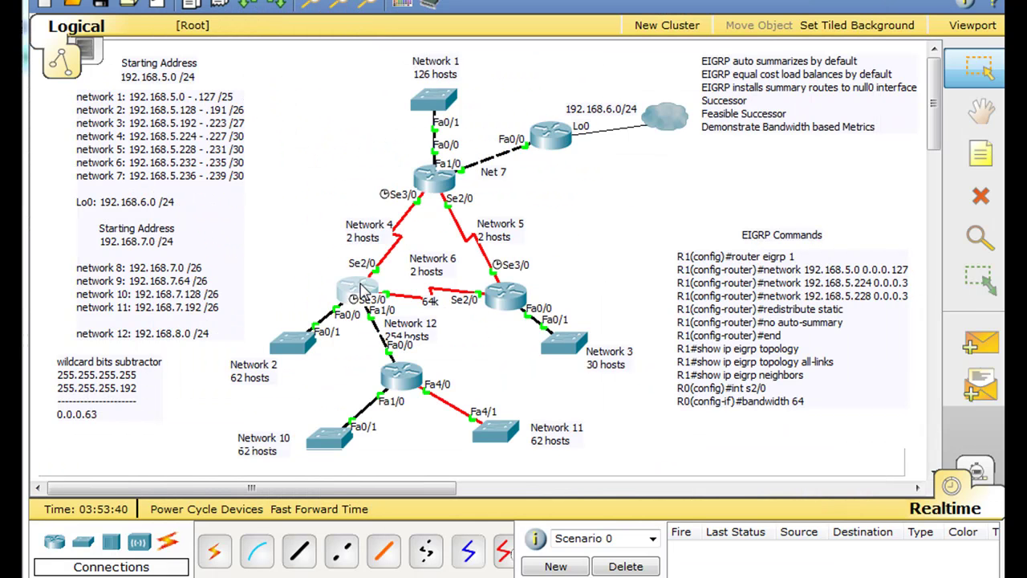
Open R0's command line again and enter privileged EXEC mode
left_click(361, 287)
key("Return")
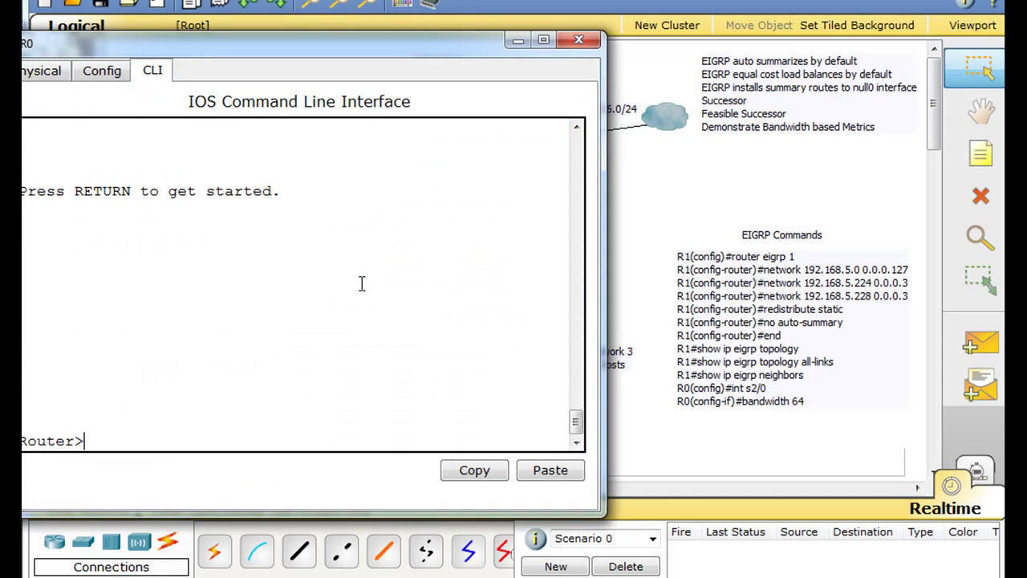
left_click_drag(367, 50, 576, 33)
type("en")
key("Return")
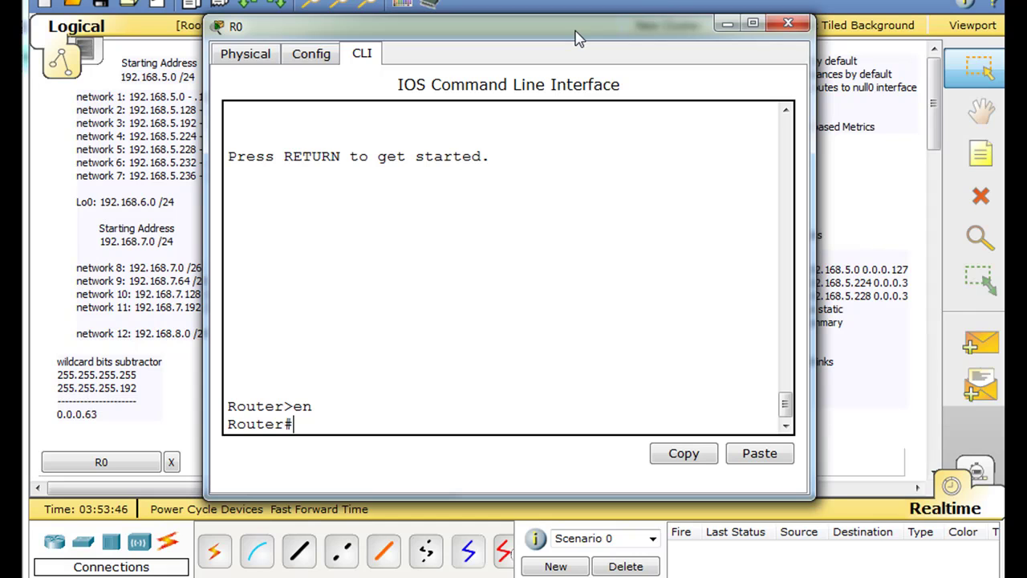
Display all of R0's EIGRP topology links with show ip eigrp topology all-links, through the end of the listing
type("show ip eigrp t")
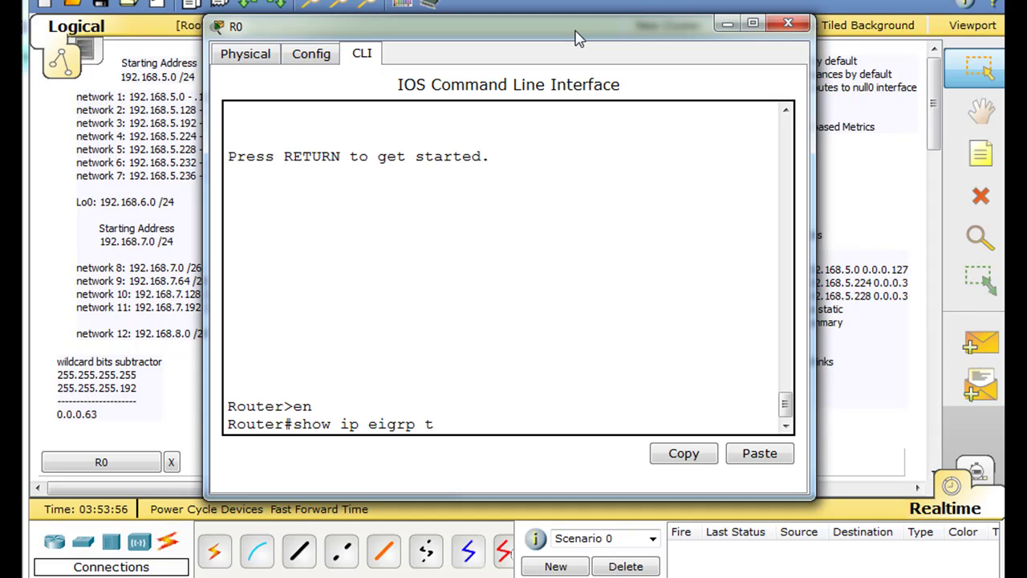
type("opo")
key("Tab")
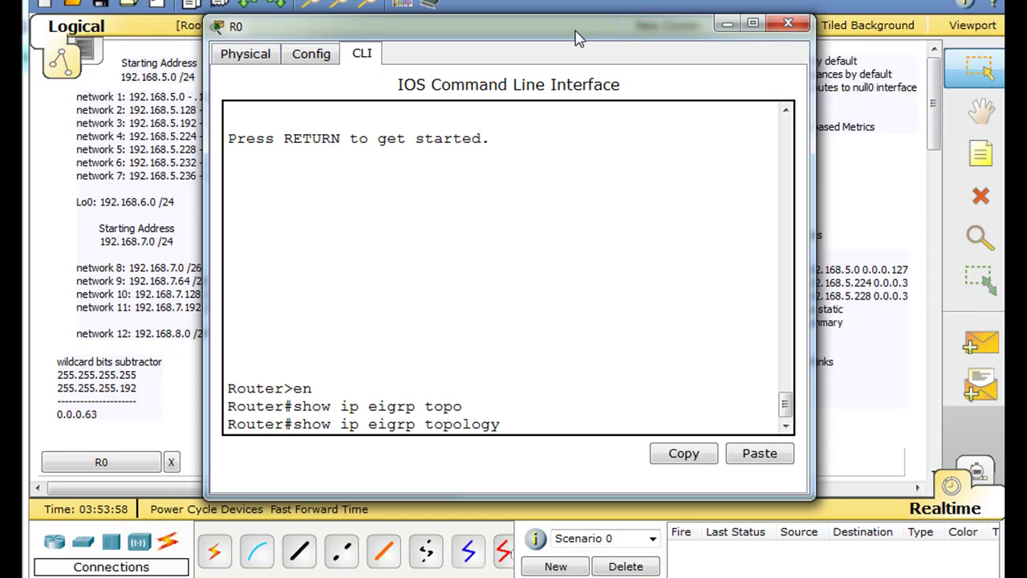
type("all")
key("Tab")
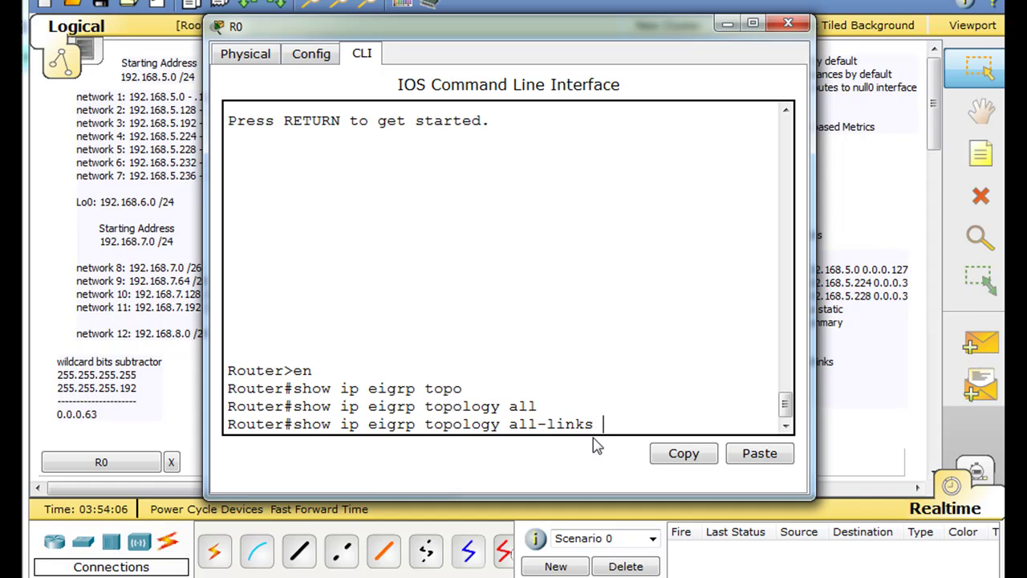
key("Return")
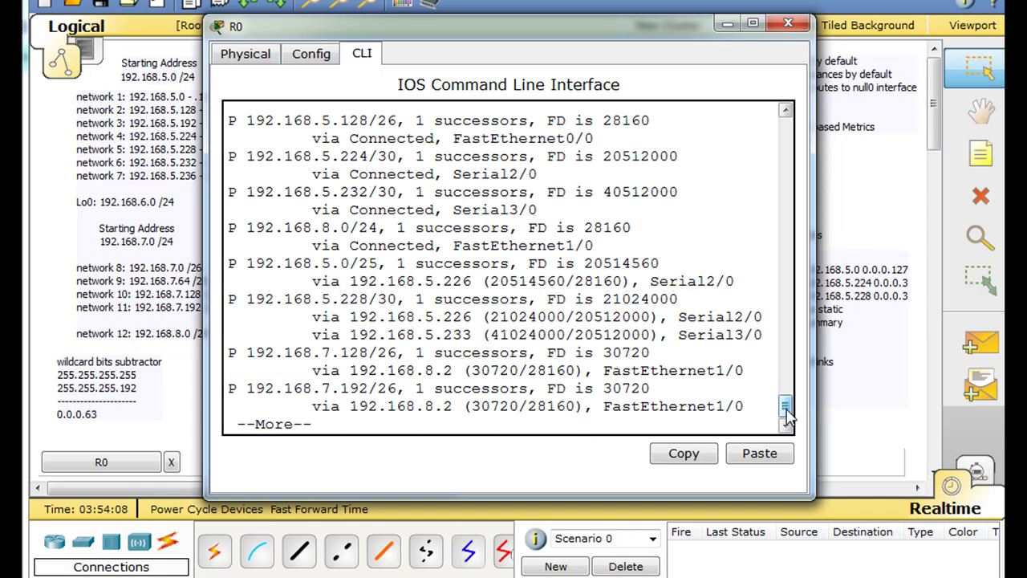
scroll(785, 409, "up", 2)
scroll(786, 409, "down", 2)
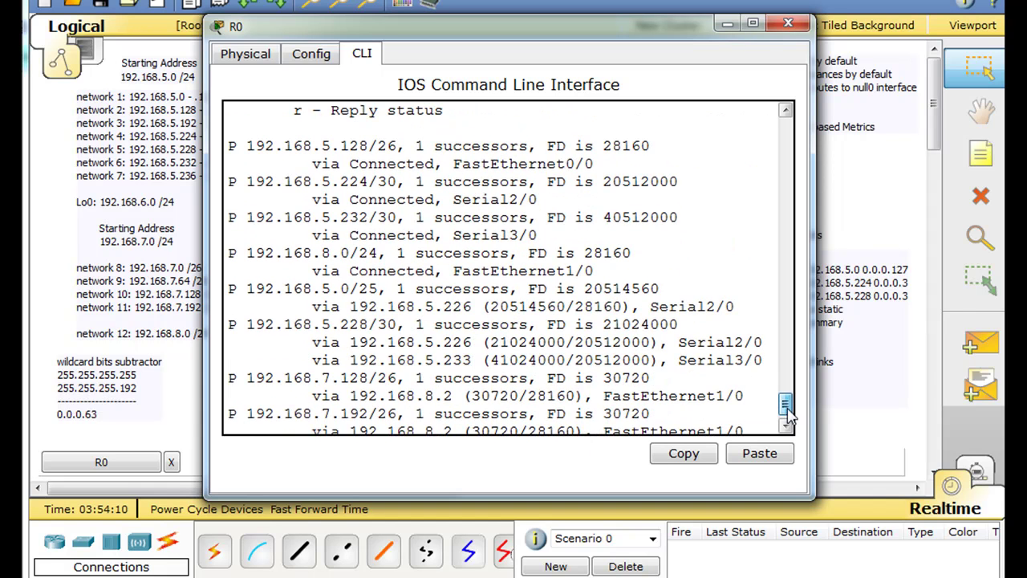
scroll(786, 413, "down", 1)
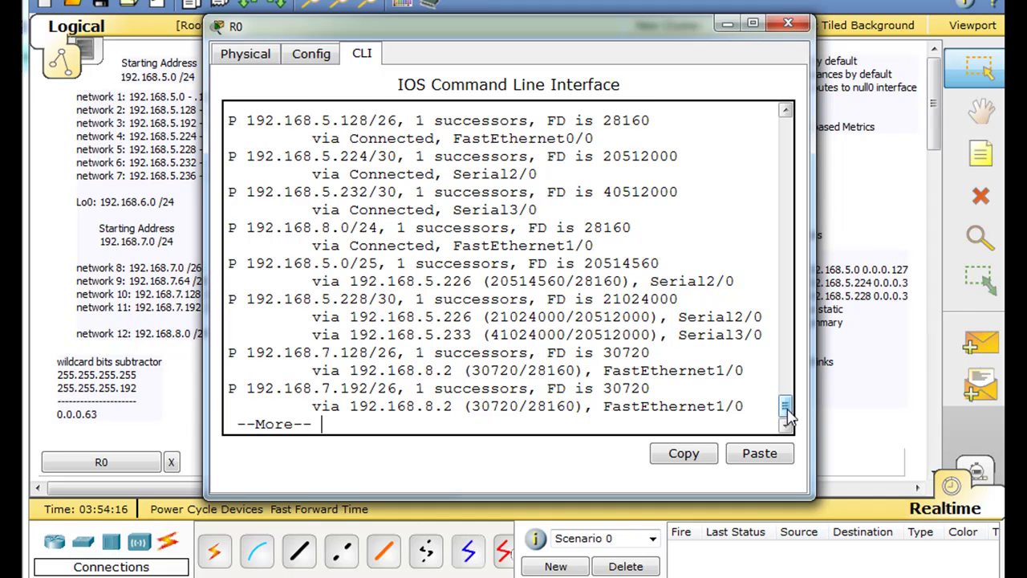
key("space")
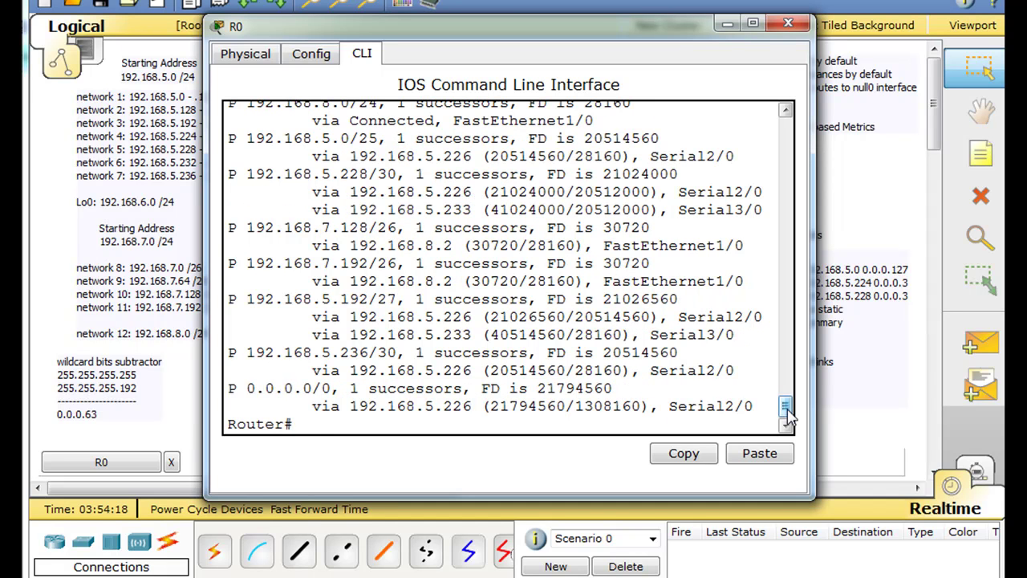
Display R0's routing protocol settings with show ip protocols, reworking the previous show command
key("Up")
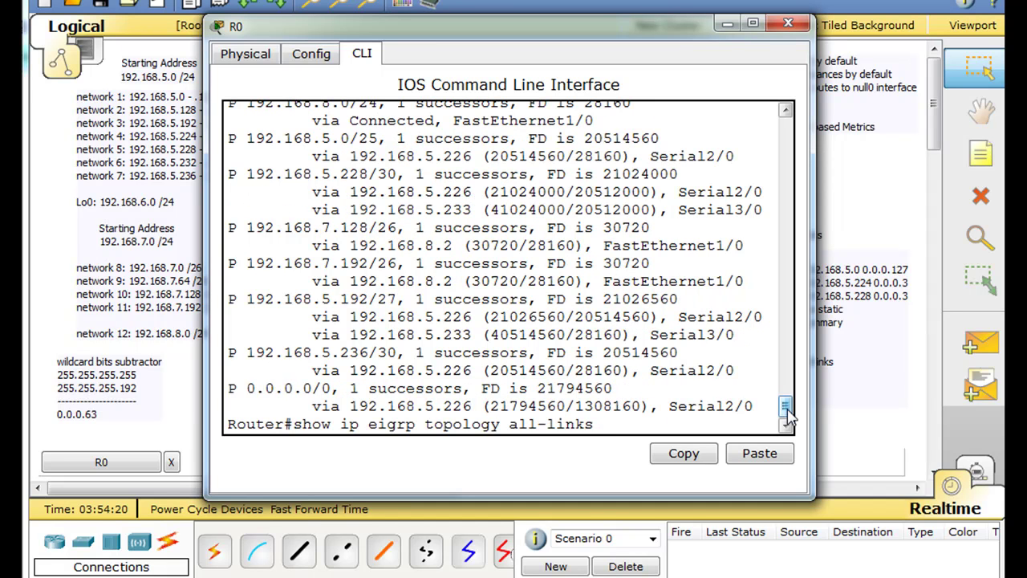
key("BackSpace")
key("BackSpace")
key("BackSpace")
key("BackSpace")
key("BackSpace")
key("BackSpace")
key("BackSpace")
key("BackSpace")
key("BackSpace")
key("BackSpace")
key("BackSpace")
key("BackSpace")
key("BackSpace")
key("BackSpace")
key("BackSpace")
key("BackSpace")
key("BackSpace")
key("BackSpace")
key("BackSpace")
key("BackSpace")
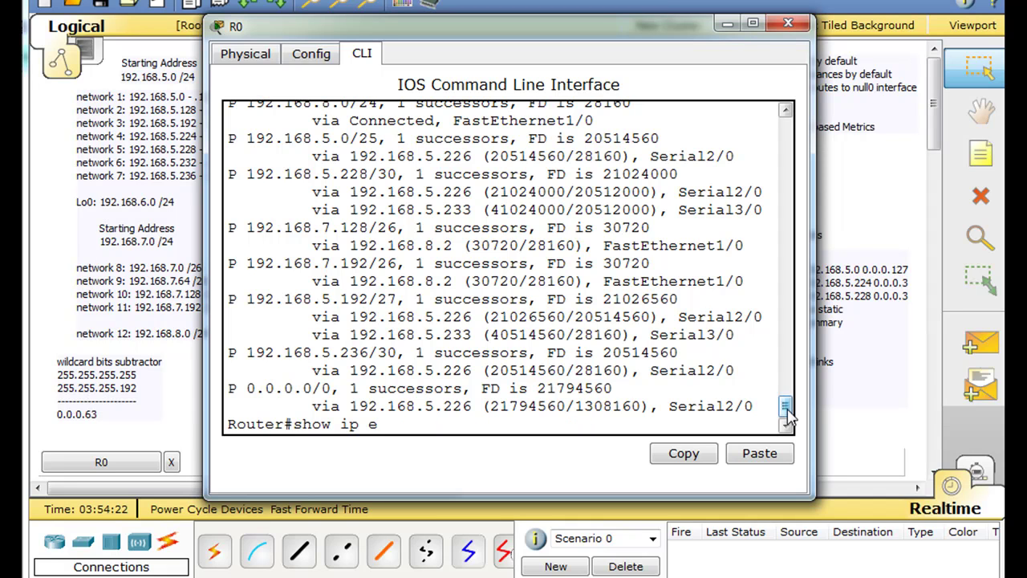
type("protocols")
key("Return")
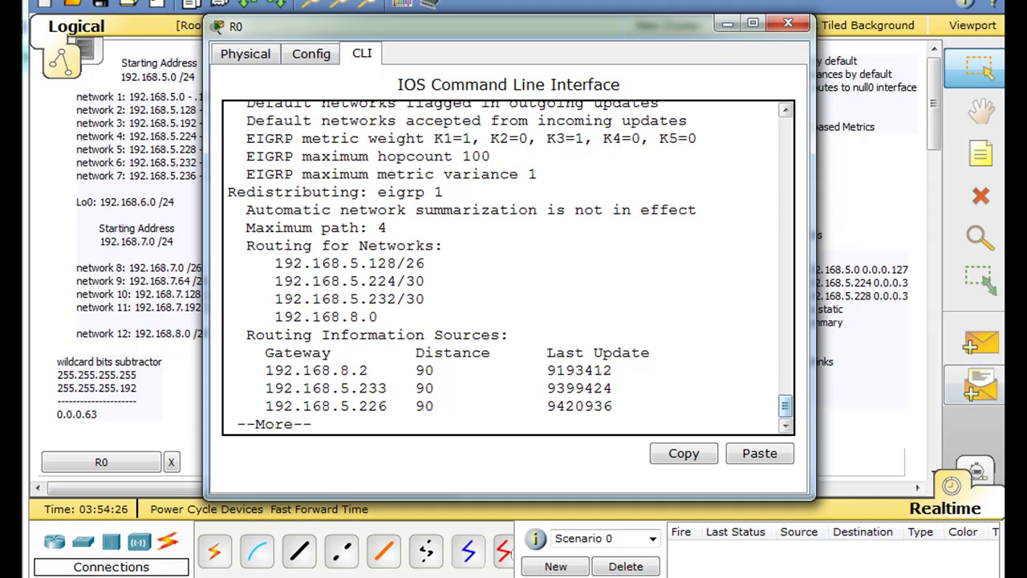
Examine the EIGRP process number, the K1 and K3 metric weights and the maximum hop count in R0's protocol settings
mouse_move(788, 407)
left_mouse_down()
mouse_move(788, 394)
mouse_move(802, 420)
mouse_move(787, 400)
left_mouse_up()
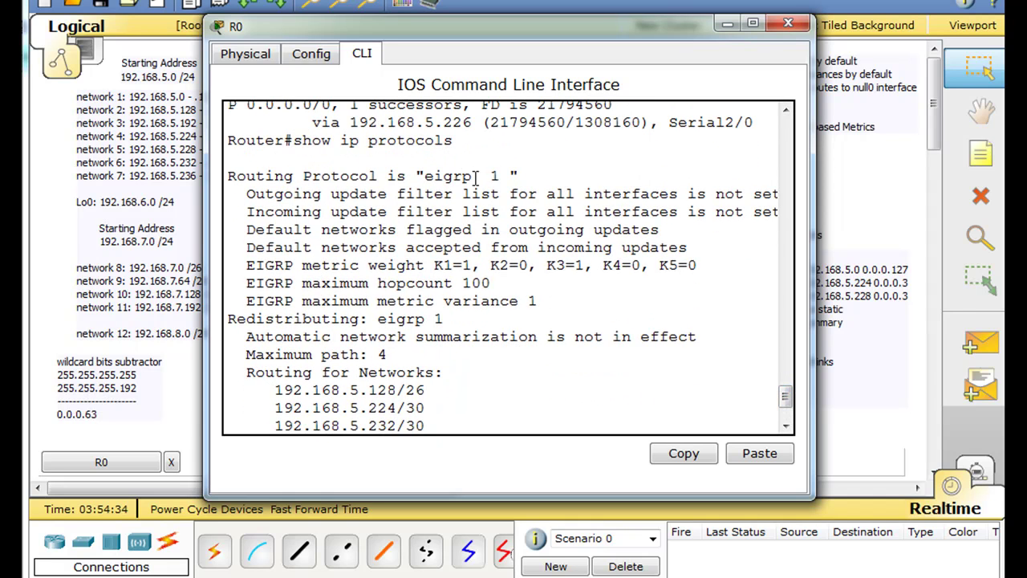
mouse_move(481, 176)
left_mouse_down()
mouse_move(499, 176)
mouse_move(489, 175)
left_mouse_up()
left_click_drag(249, 265, 698, 267)
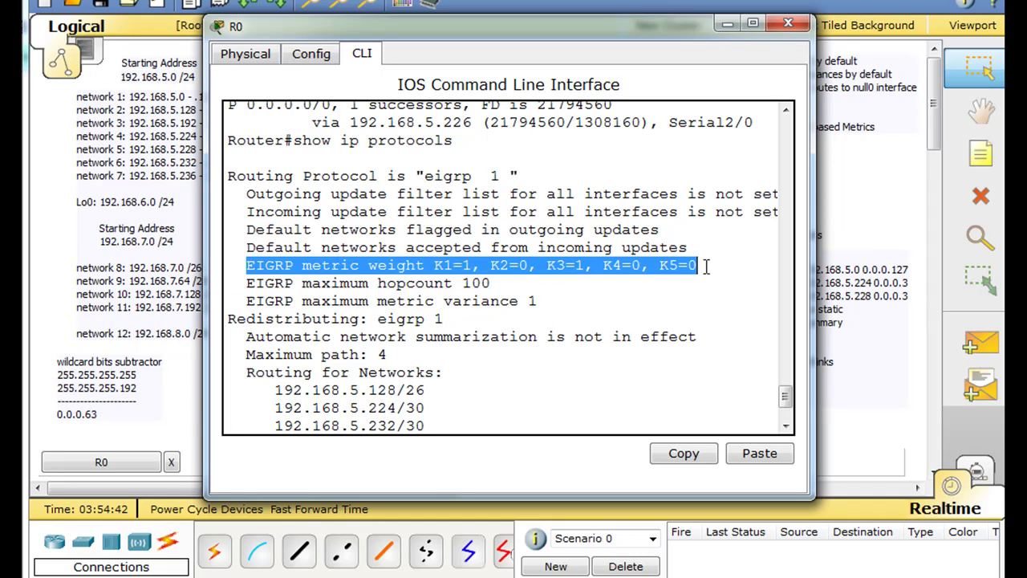
left_click(707, 266)
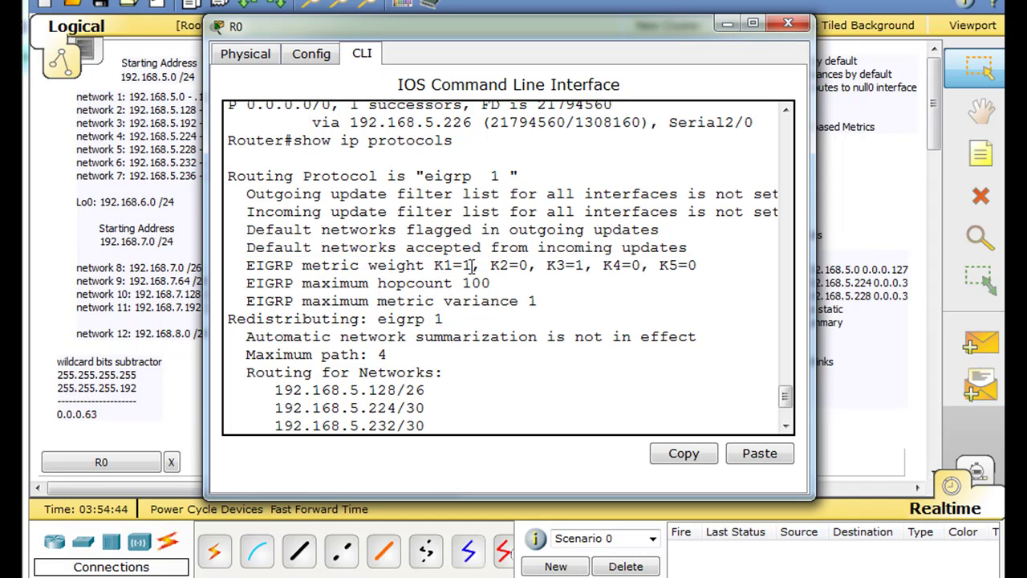
left_click_drag(434, 265, 473, 265)
left_click_drag(546, 265, 584, 265)
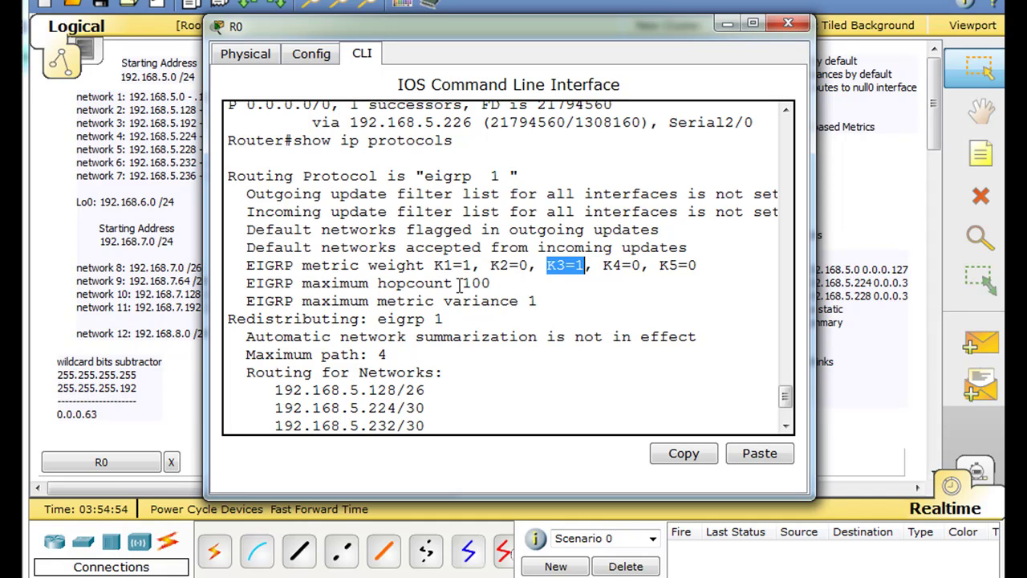
left_click_drag(462, 284, 490, 283)
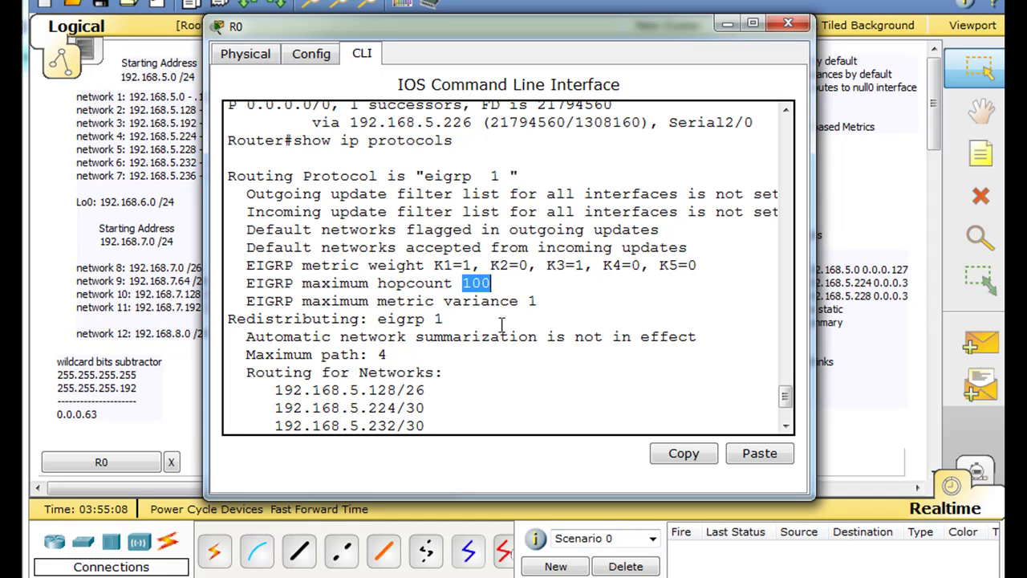
Check R0's automatic summarization status and the gateway, internal and external administrative distances, through the end of the protocol listing
left_click_drag(792, 393, 791, 402)
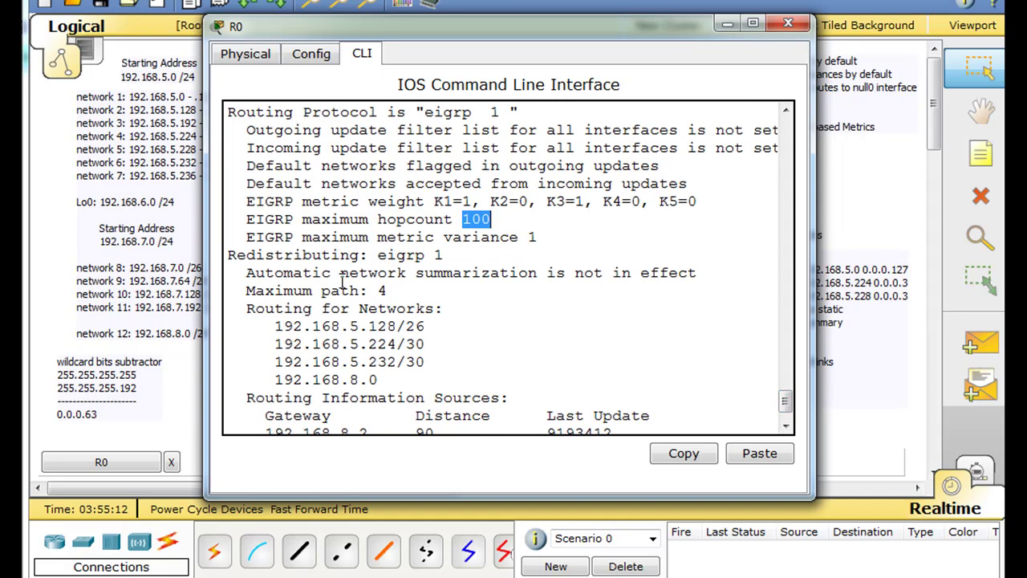
left_click_drag(572, 274, 696, 277)
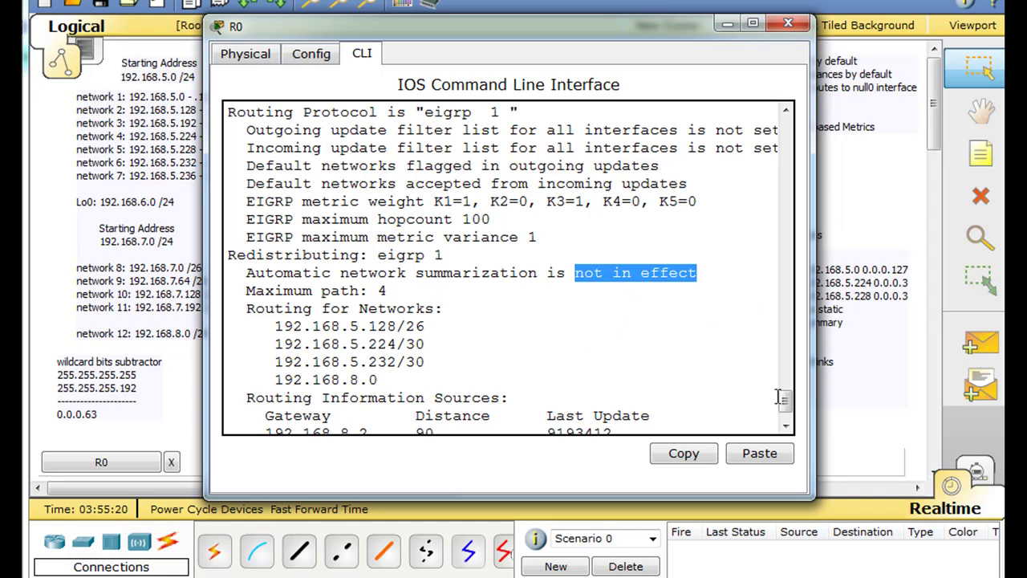
scroll(786, 401, "down", 2)
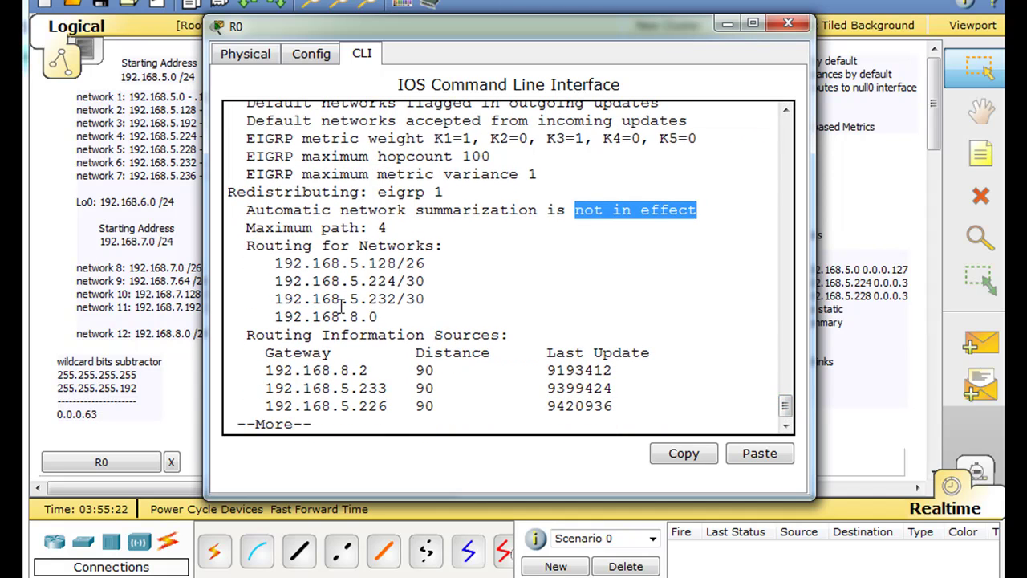
left_click_drag(417, 372, 473, 380)
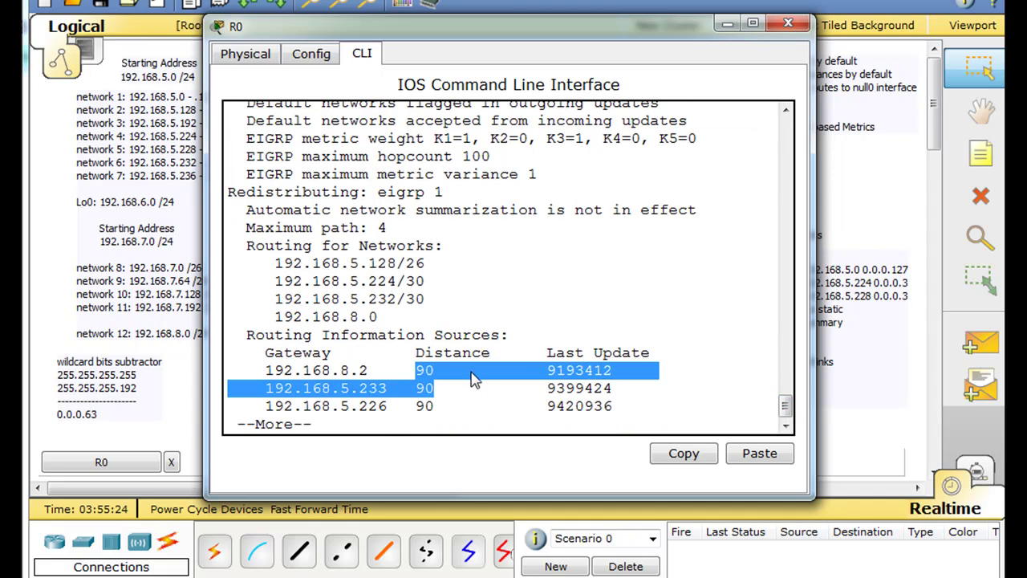
key("space")
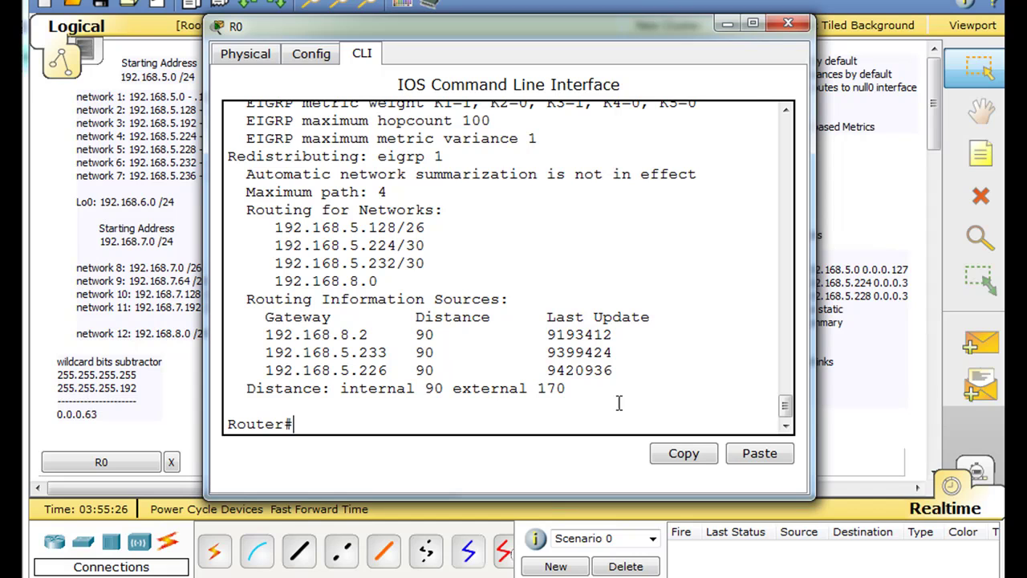
left_click_drag(423, 388, 444, 389)
left_click_drag(538, 389, 566, 390)
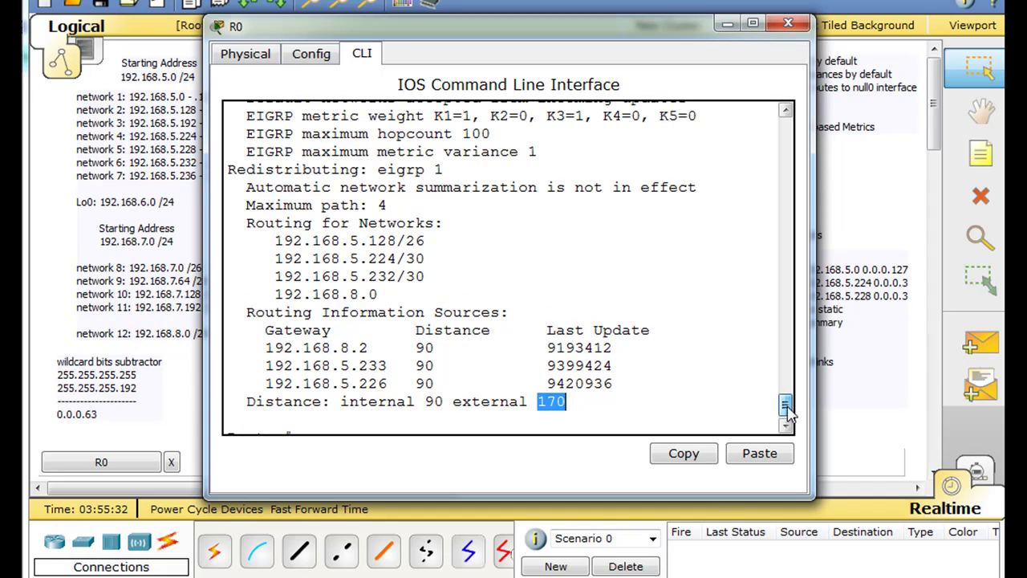